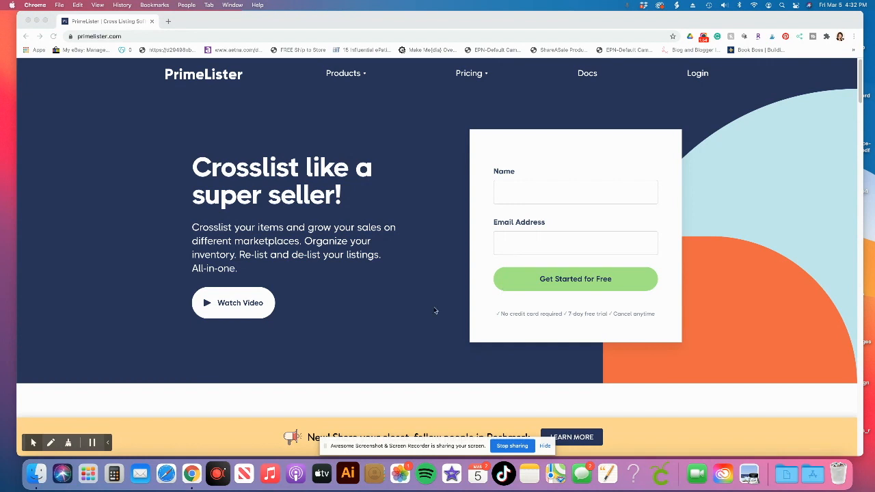
Review the Crosslisting product page, covering the importing, organizing, crosslisting, re-listing and scheduling features.
{"action": "left_click", "coordinate": [360, 77]}
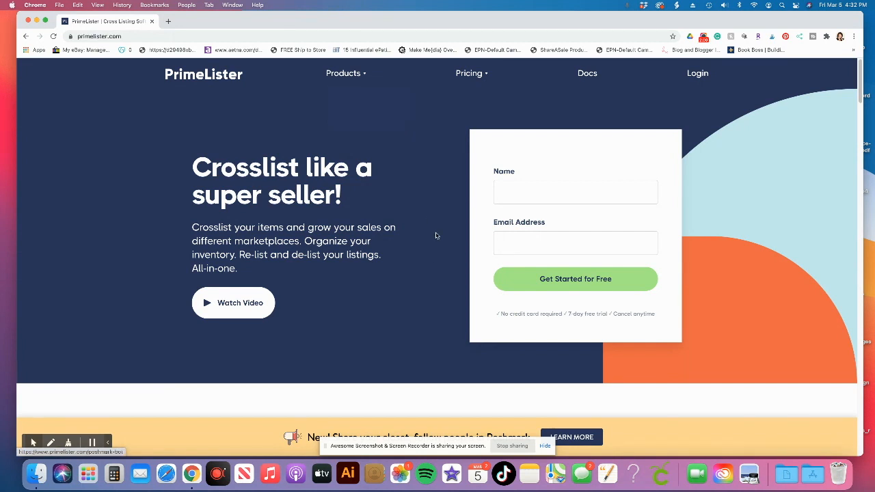
{"action": "scroll", "coordinate": [432, 259], "scroll_direction": "down", "scroll_amount": 5}
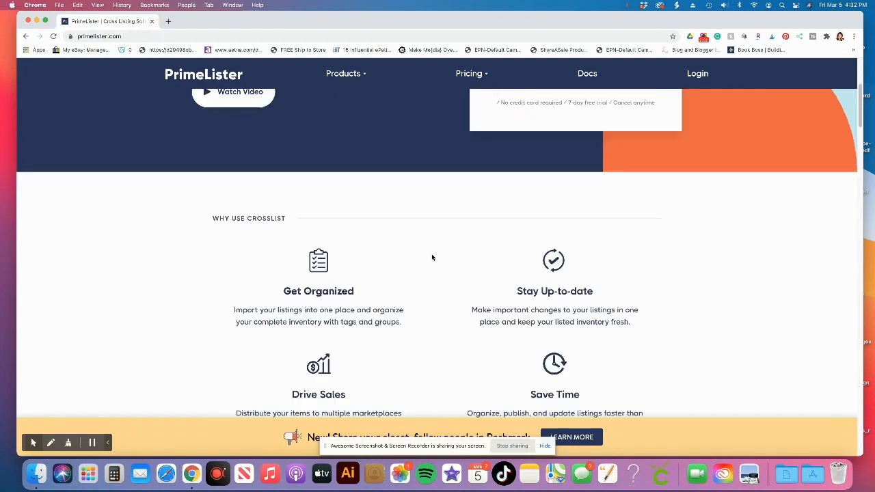
{"action": "scroll", "coordinate": [433, 257], "scroll_direction": "down", "scroll_amount": 1}
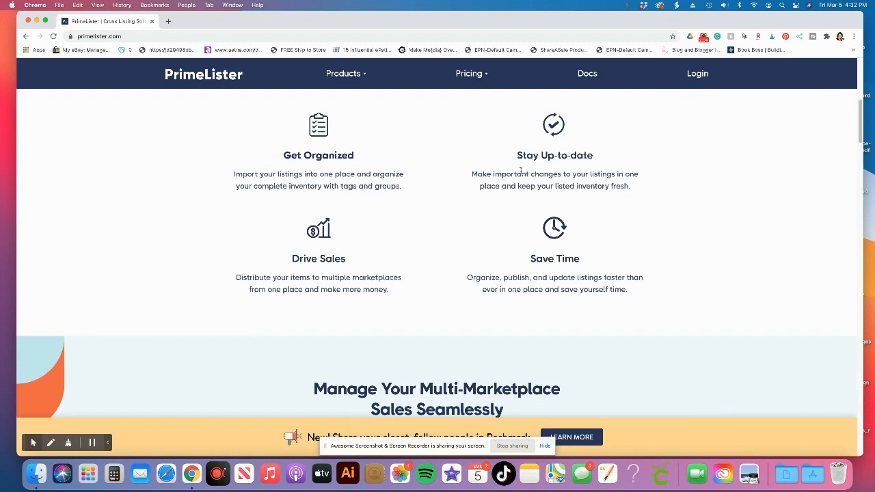
{"action": "scroll", "coordinate": [439, 286], "scroll_direction": "down", "scroll_amount": 1}
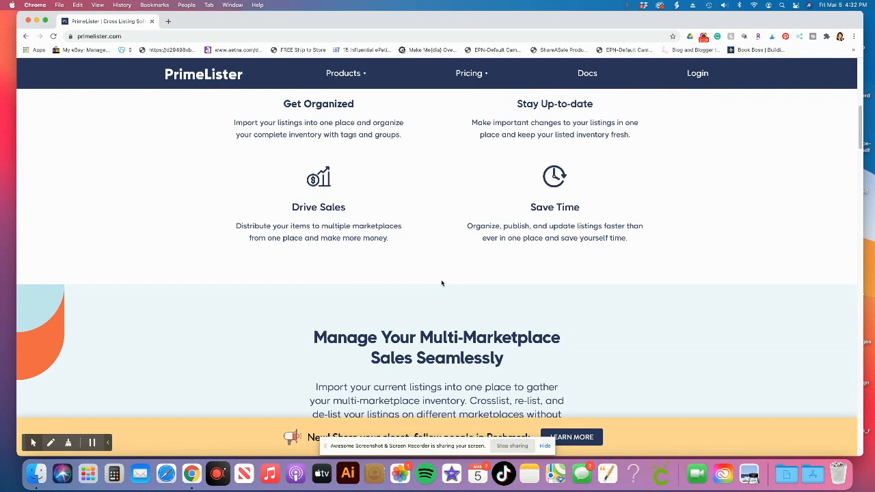
{"action": "scroll", "coordinate": [441, 282], "scroll_direction": "down", "scroll_amount": 2}
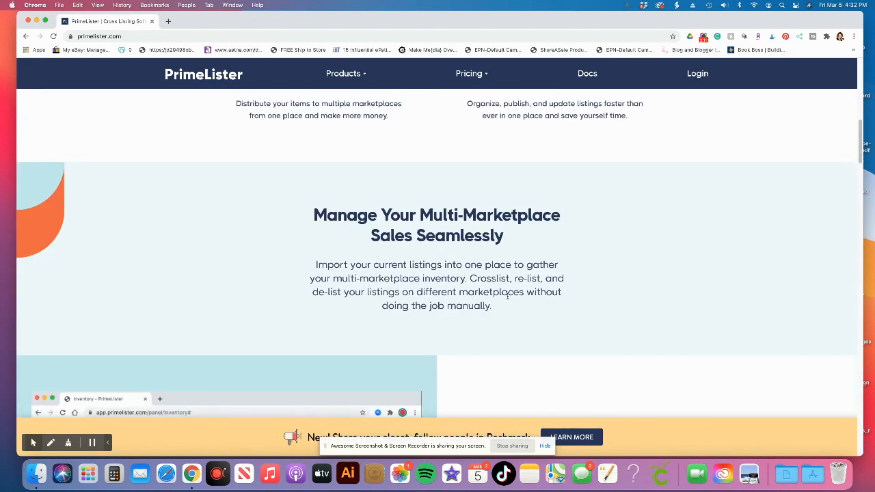
{"action": "scroll", "coordinate": [506, 295], "scroll_direction": "down", "scroll_amount": 2}
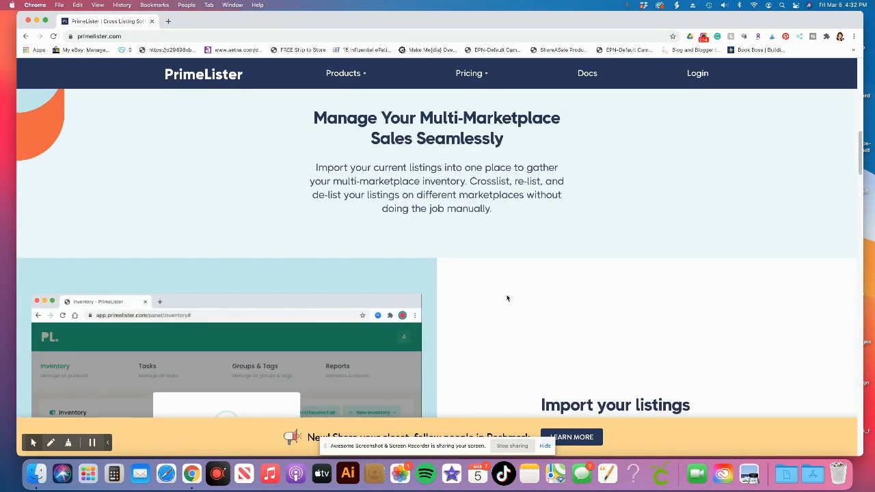
{"action": "scroll", "coordinate": [507, 298], "scroll_direction": "down", "scroll_amount": 2}
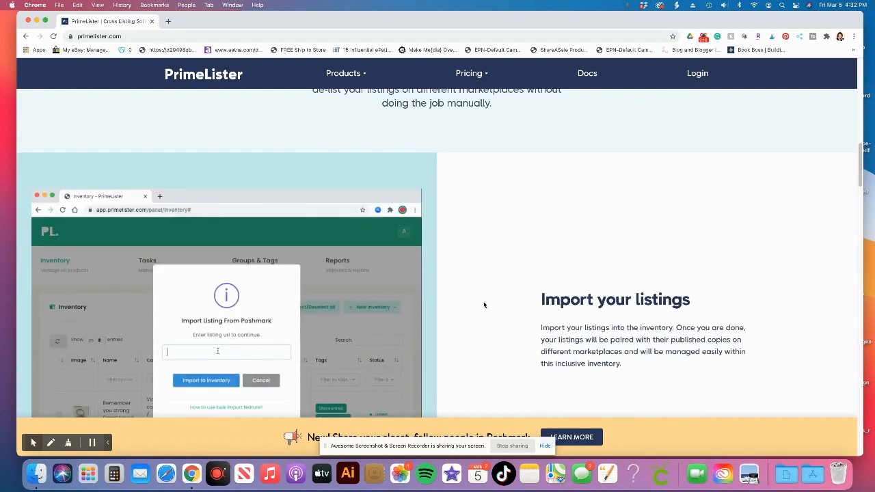
{"action": "scroll", "coordinate": [483, 302], "scroll_direction": "down", "scroll_amount": 1}
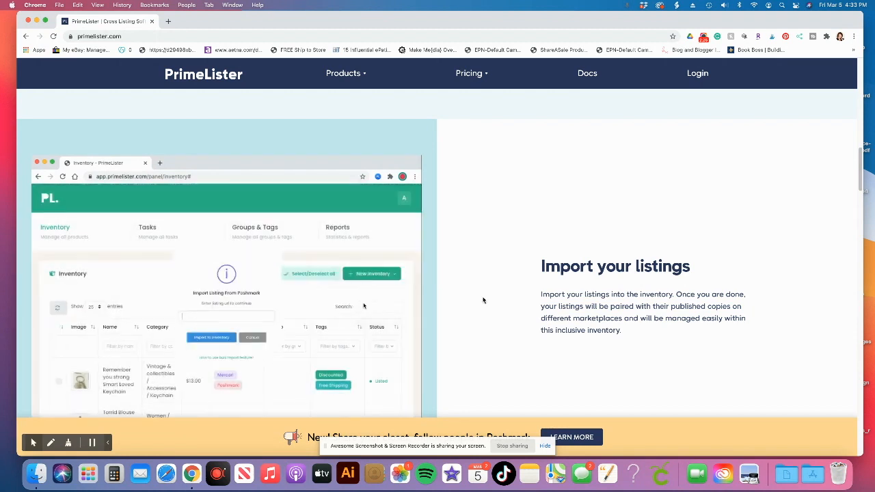
{"action": "scroll", "coordinate": [485, 295], "scroll_direction": "down", "scroll_amount": 5}
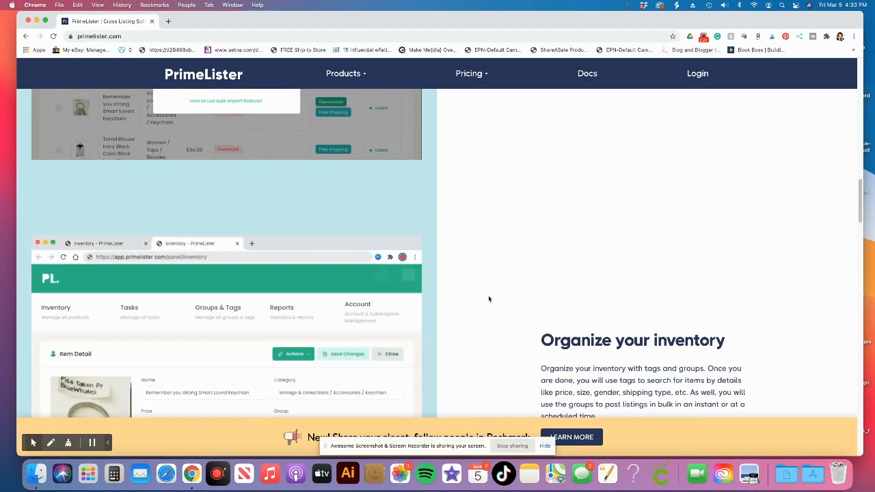
{"action": "scroll", "coordinate": [488, 298], "scroll_direction": "down", "scroll_amount": 3}
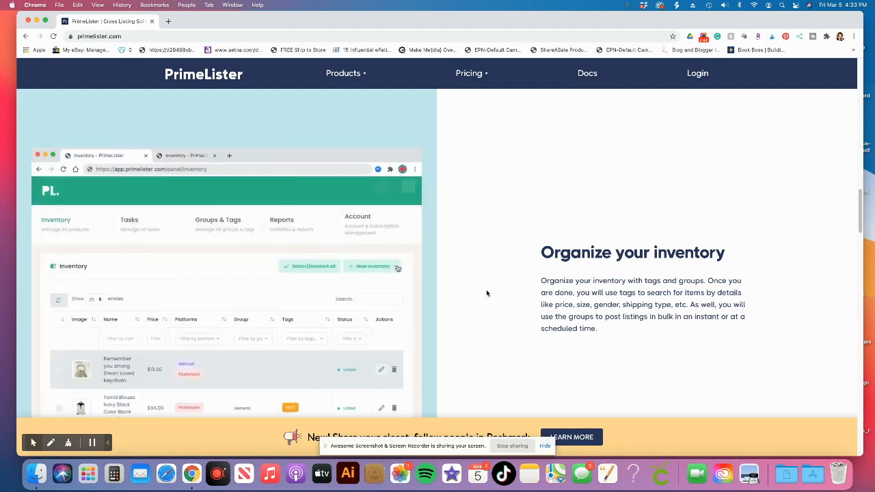
{"action": "scroll", "coordinate": [509, 294], "scroll_direction": "down", "scroll_amount": 5}
{"action": "scroll", "coordinate": [509, 294], "scroll_direction": "down", "scroll_amount": 4}
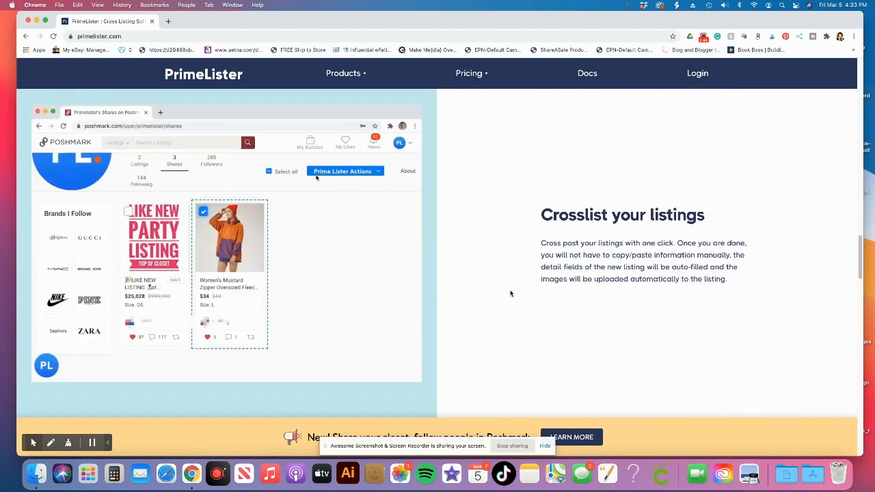
{"action": "scroll", "coordinate": [509, 292], "scroll_direction": "down", "scroll_amount": 7}
{"action": "scroll", "coordinate": [509, 292], "scroll_direction": "down", "scroll_amount": 2}
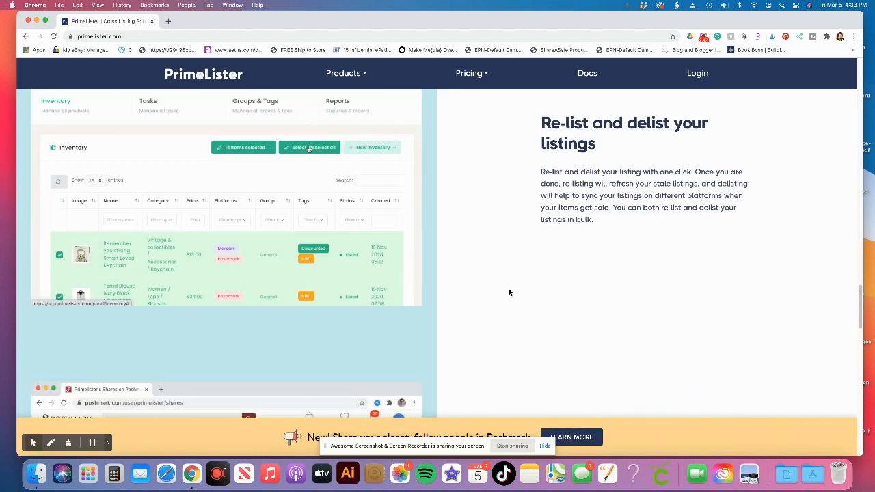
{"action": "scroll", "coordinate": [509, 292], "scroll_direction": "down", "scroll_amount": 4}
{"action": "scroll", "coordinate": [509, 293], "scroll_direction": "down", "scroll_amount": 3}
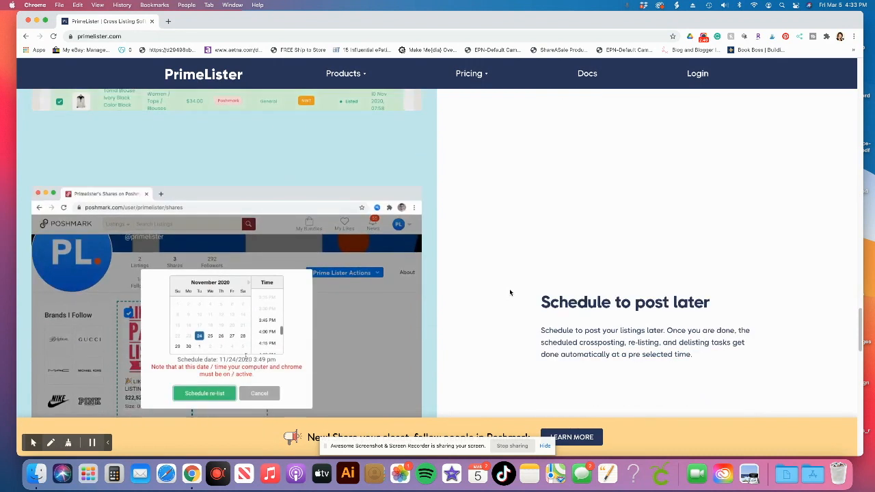
Open the Poshmark Bot product page and review its auto share, auto follow/unfollow and auto like features.
{"action": "mouse_move", "coordinate": [355, 81]}
{"action": "left_click", "coordinate": [358, 110]}
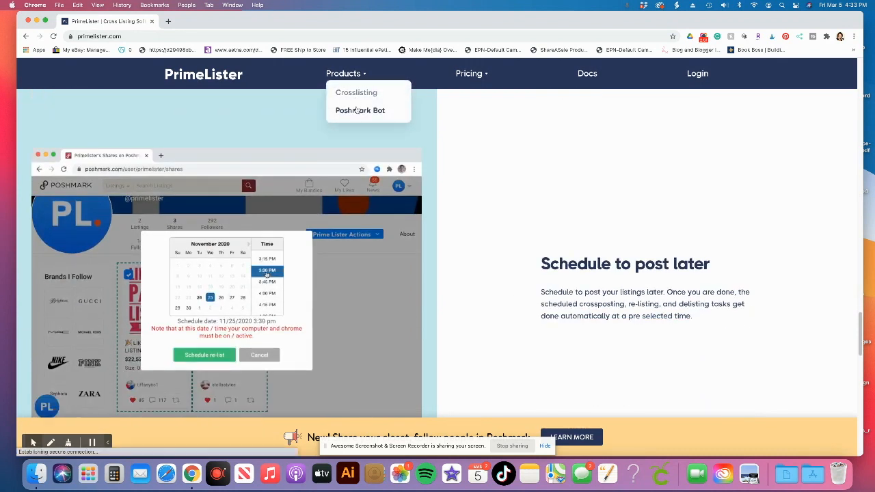
{"action": "scroll", "coordinate": [405, 286], "scroll_direction": "down", "scroll_amount": 10}
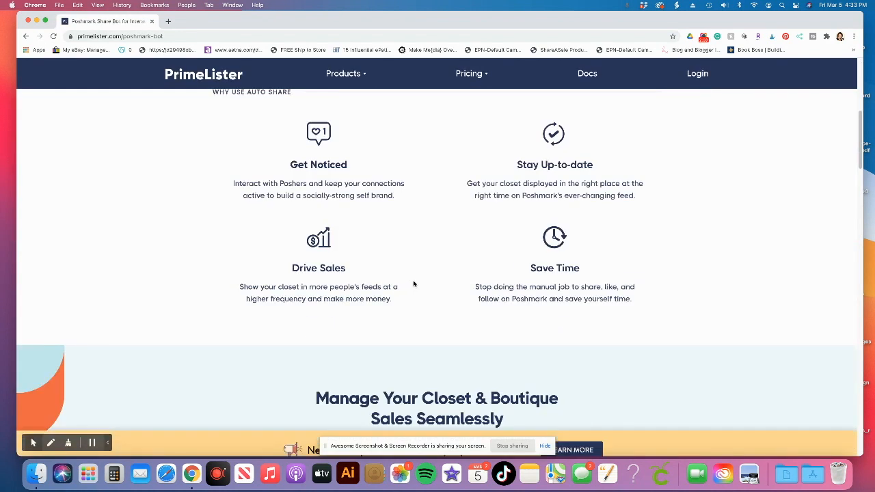
{"action": "scroll", "coordinate": [453, 275], "scroll_direction": "down", "scroll_amount": 5}
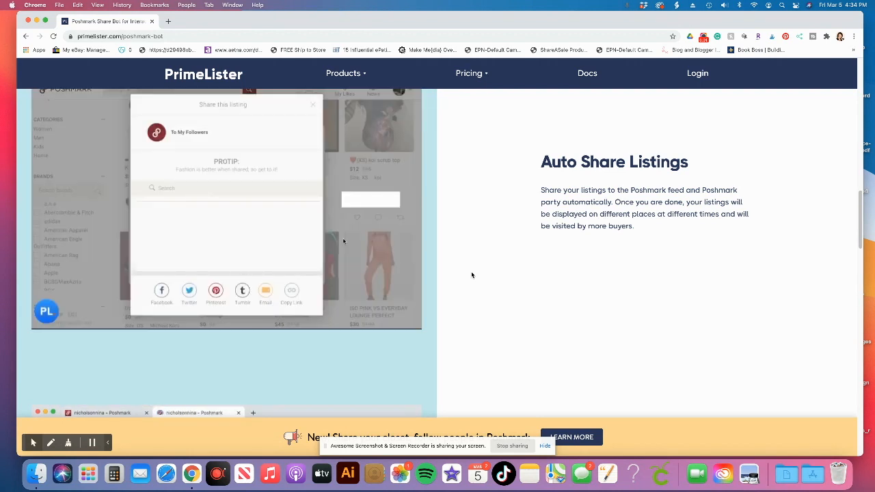
{"action": "scroll", "coordinate": [470, 280], "scroll_direction": "down", "scroll_amount": 3}
{"action": "scroll", "coordinate": [470, 286], "scroll_direction": "down", "scroll_amount": 7}
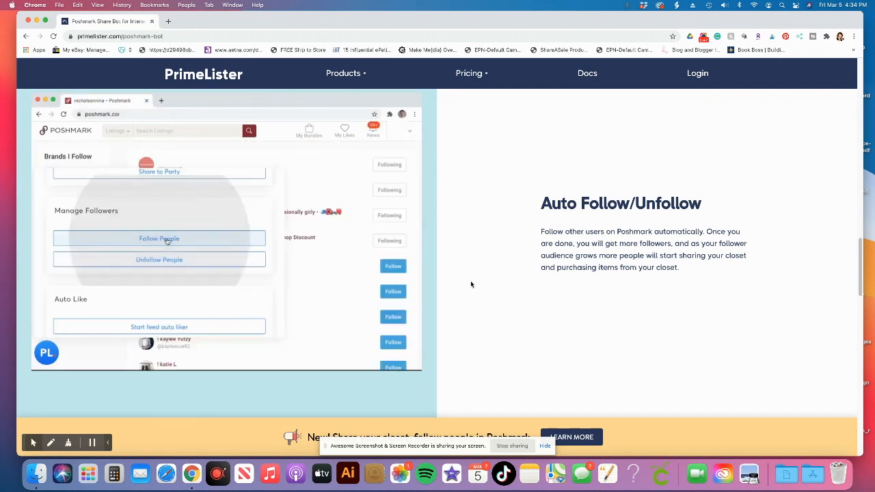
{"action": "scroll", "coordinate": [470, 282], "scroll_direction": "down", "scroll_amount": 8}
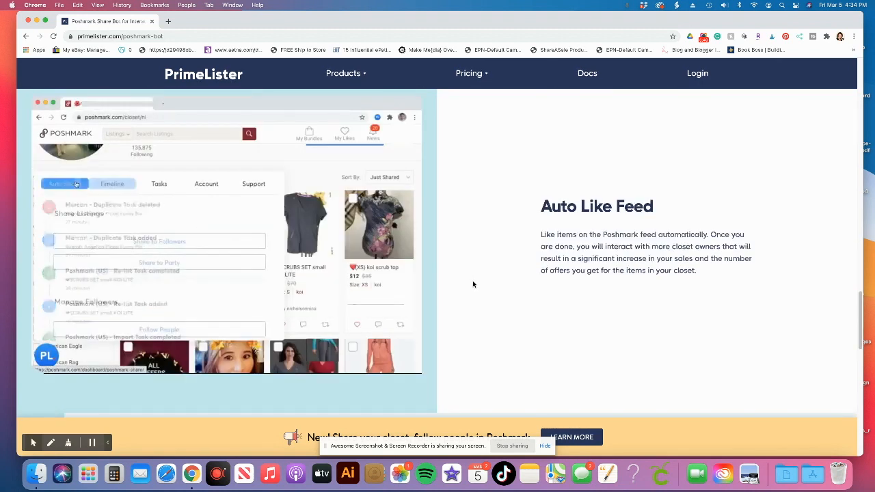
{"action": "scroll", "coordinate": [473, 284], "scroll_direction": "down", "scroll_amount": 4}
{"action": "scroll", "coordinate": [472, 280], "scroll_direction": "down", "scroll_amount": 7}
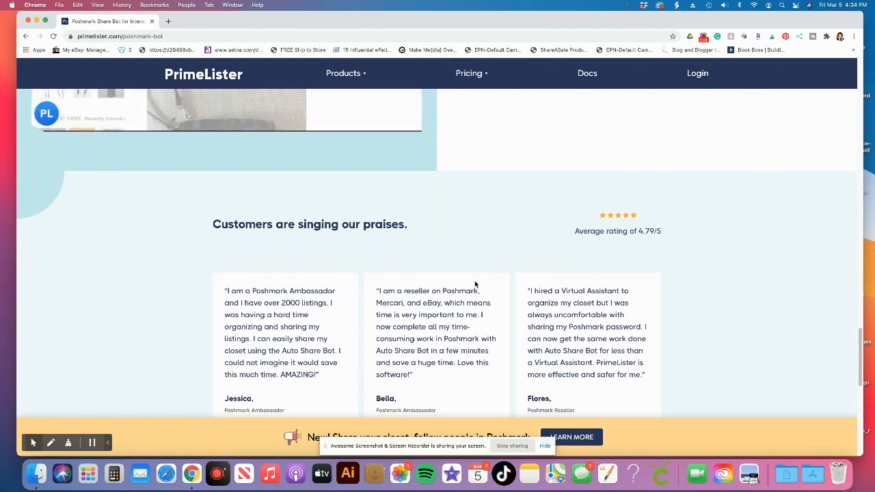
{"action": "scroll", "coordinate": [474, 280], "scroll_direction": "up", "scroll_amount": 18}
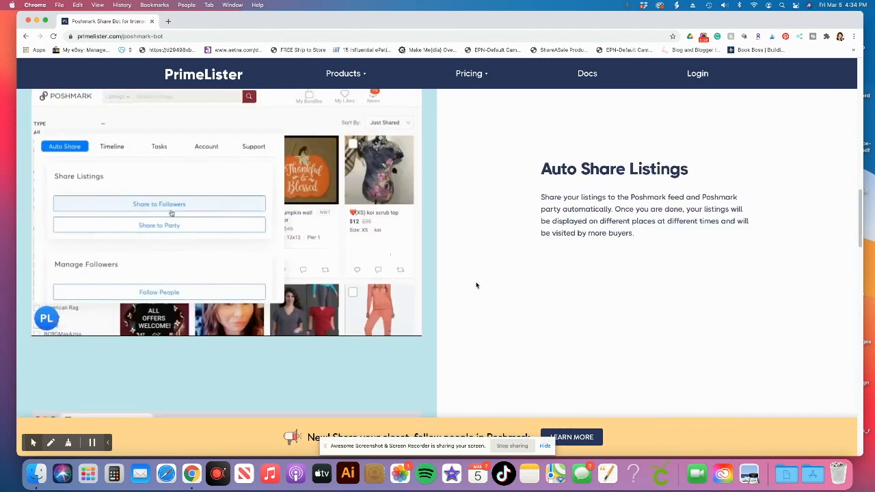
{"action": "scroll", "coordinate": [476, 285], "scroll_direction": "up", "scroll_amount": 2}
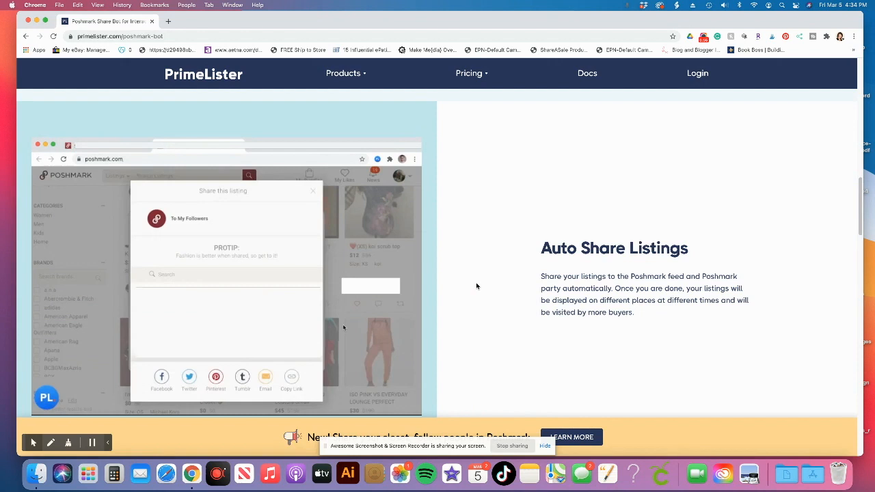
{"action": "scroll", "coordinate": [477, 284], "scroll_direction": "up", "scroll_amount": 13}
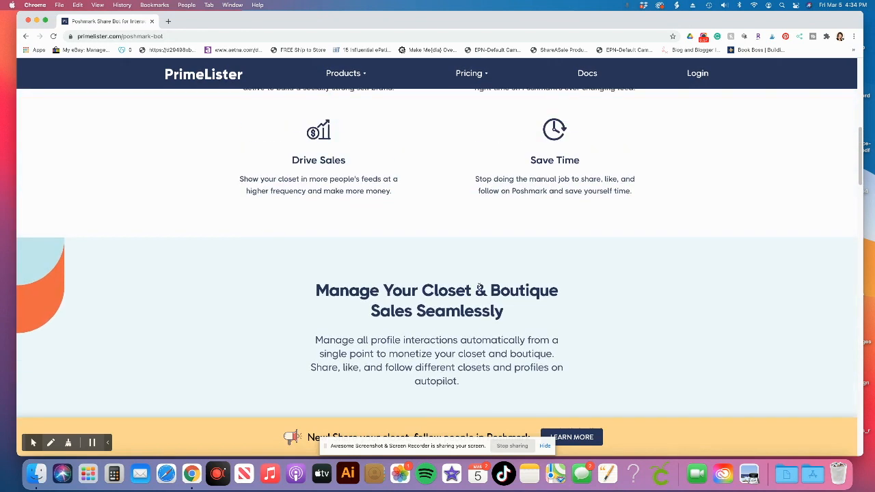
{"action": "scroll", "coordinate": [479, 290], "scroll_direction": "up", "scroll_amount": 9}
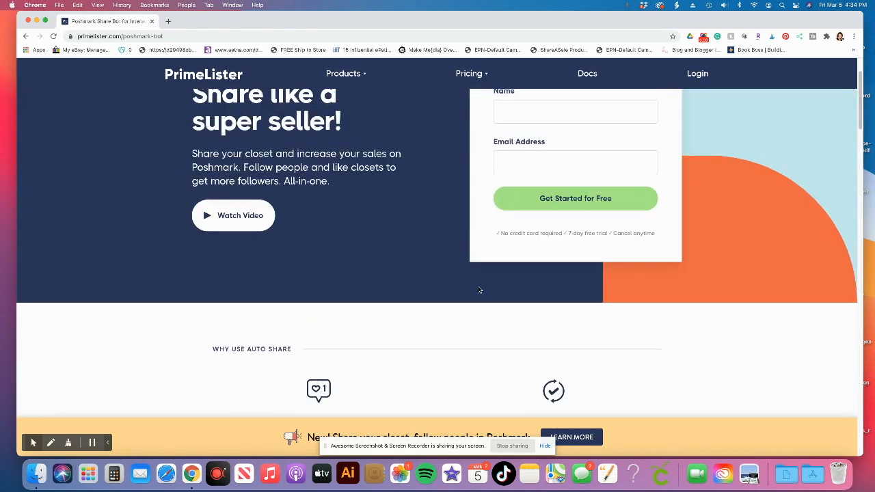
{"action": "scroll", "coordinate": [478, 289], "scroll_direction": "up", "scroll_amount": 1}
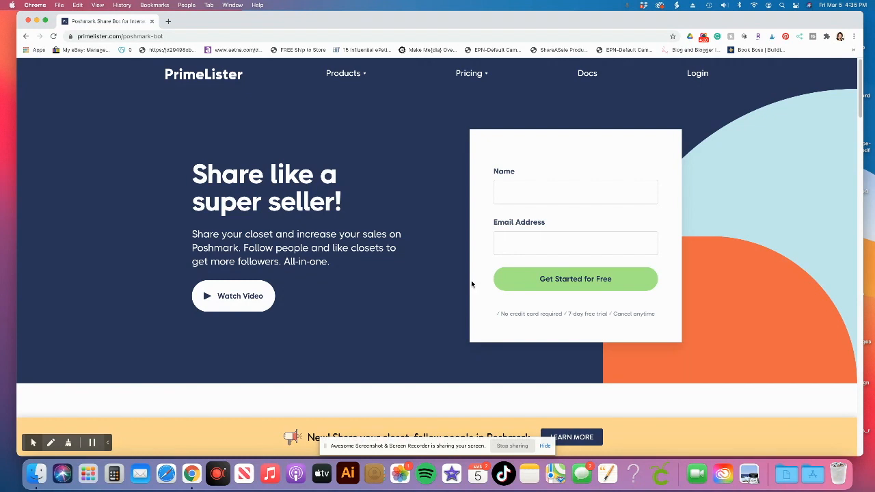
Log in to the PrimeLister account with the account email and password.
{"action": "left_click", "coordinate": [700, 75]}
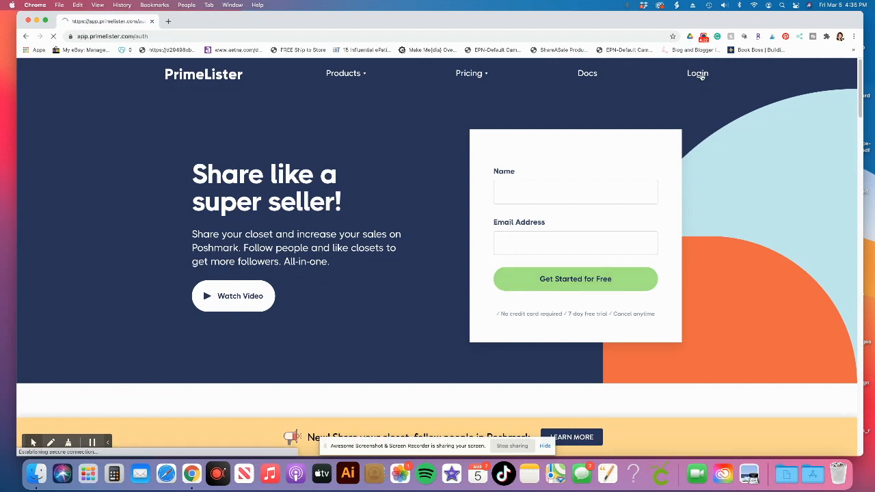
{"action": "left_click", "coordinate": [420, 245]}
{"action": "left_click", "coordinate": [418, 263]}
{"action": "left_click", "coordinate": [424, 299]}
{"action": "type", "text": "••"}
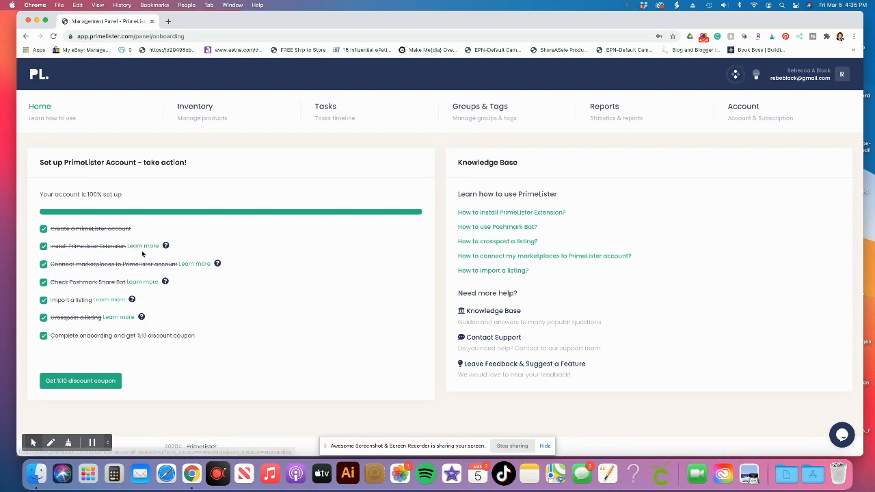
Open the extension installation guide from the onboarding checklist and add the PrimeLister | Cross Listing Software extension to Chrome.
{"action": "left_click", "coordinate": [140, 245]}
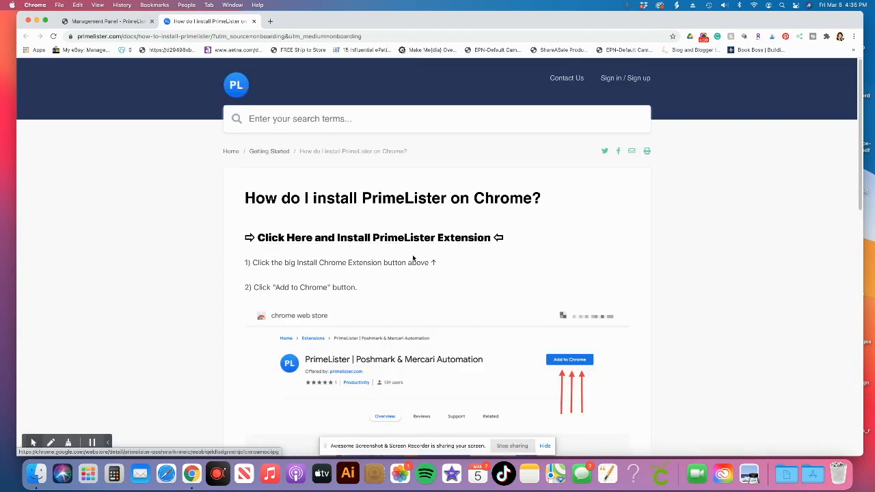
{"action": "left_click", "coordinate": [375, 239]}
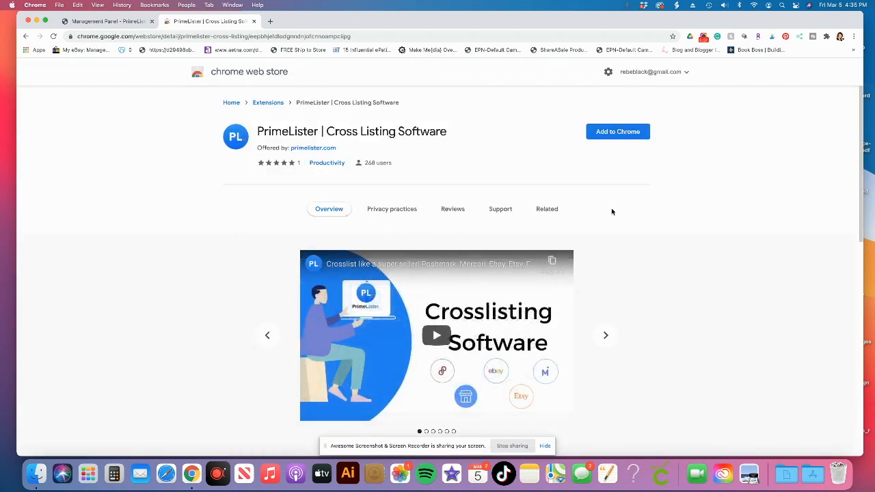
{"action": "left_click", "coordinate": [615, 136]}
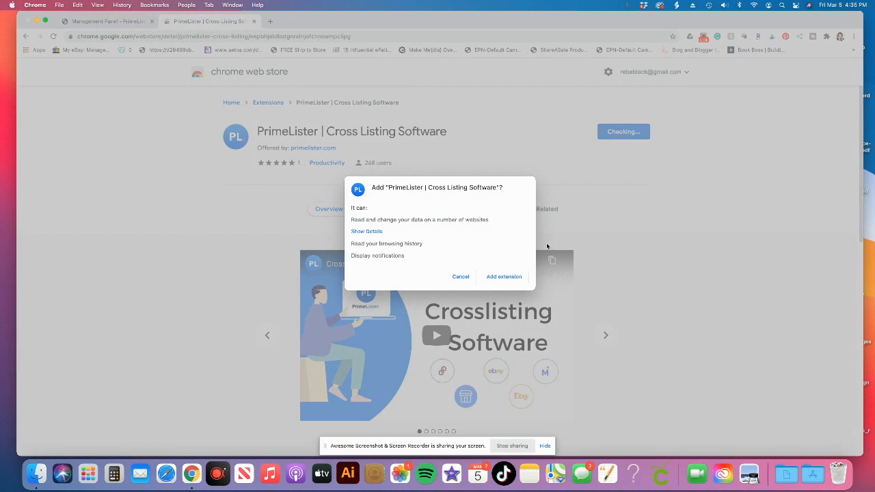
{"action": "left_click", "coordinate": [502, 277]}
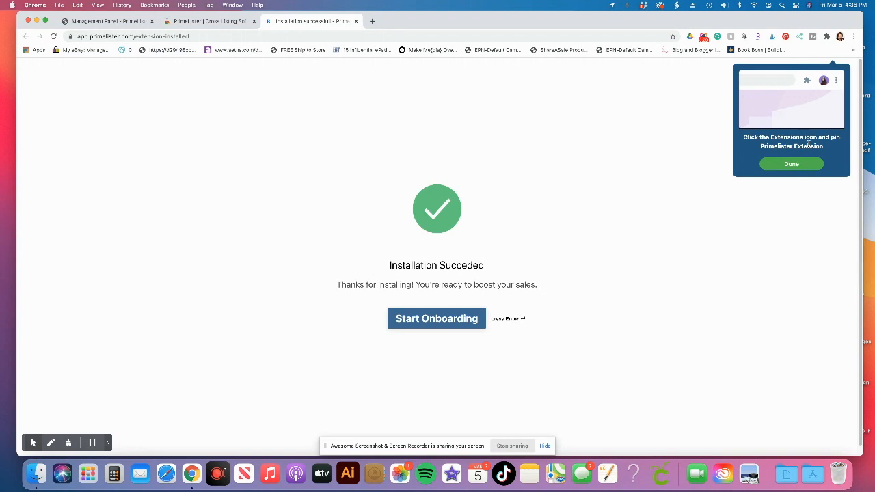
Pin the PrimeLister extension in Chrome and check the marketplace launch options it offers.
{"action": "left_click", "coordinate": [826, 37]}
{"action": "scroll", "coordinate": [773, 146], "scroll_direction": "down", "scroll_amount": 5}
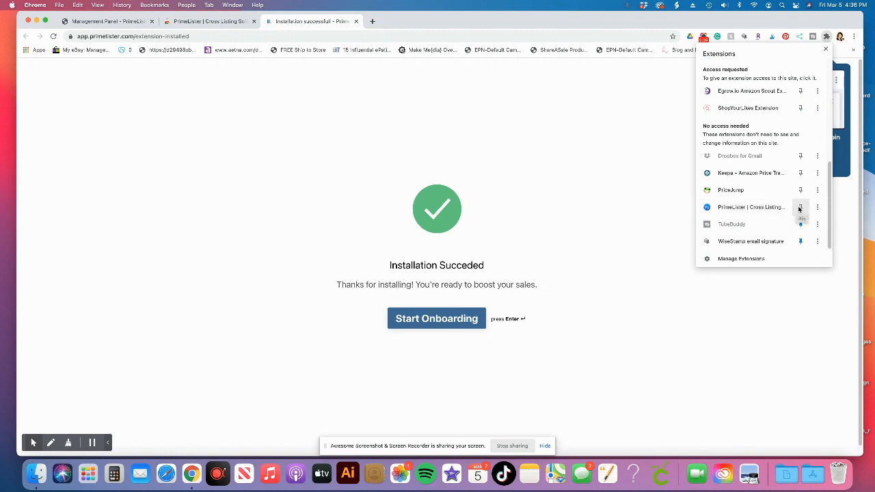
{"action": "left_click", "coordinate": [801, 209]}
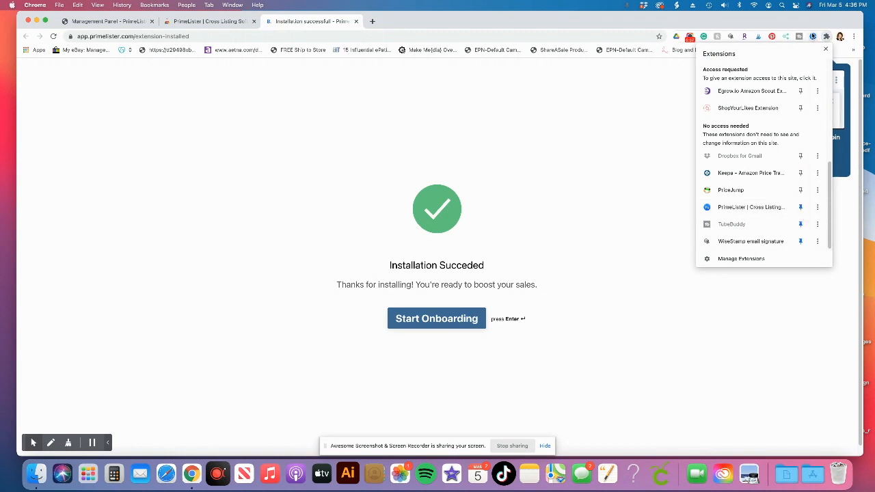
{"action": "left_click", "coordinate": [825, 49]}
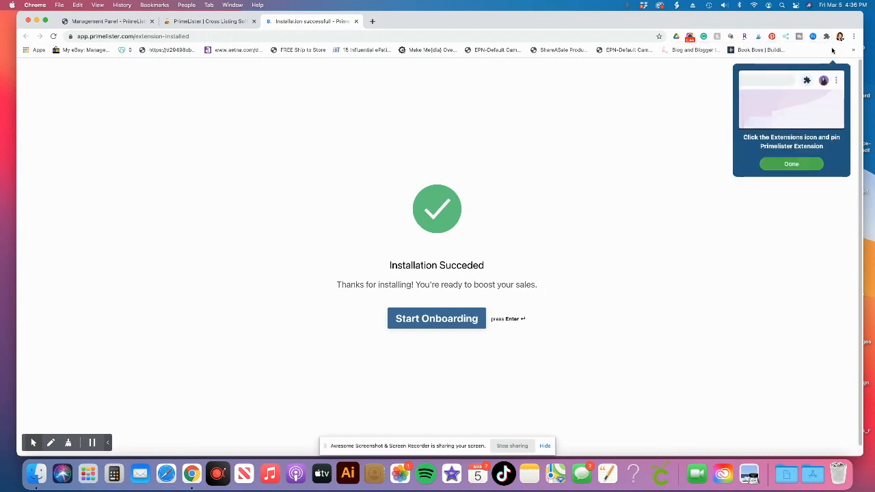
{"action": "left_click", "coordinate": [812, 36]}
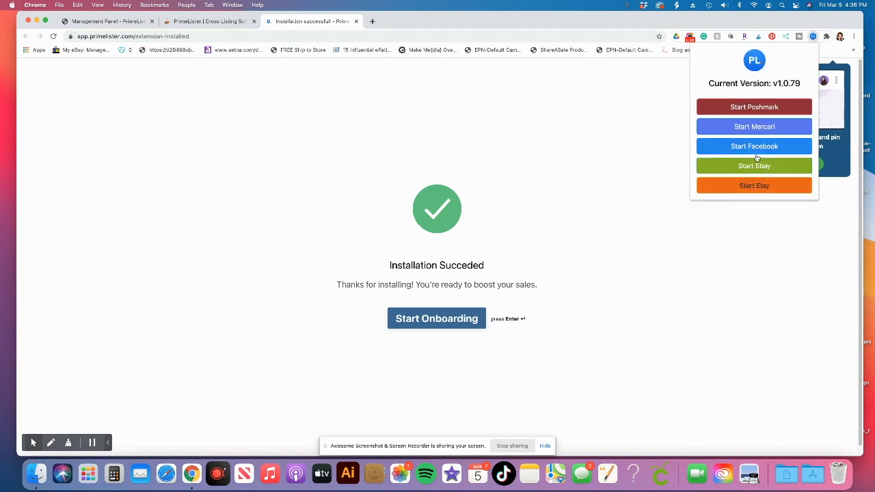
{"action": "left_click", "coordinate": [812, 37]}
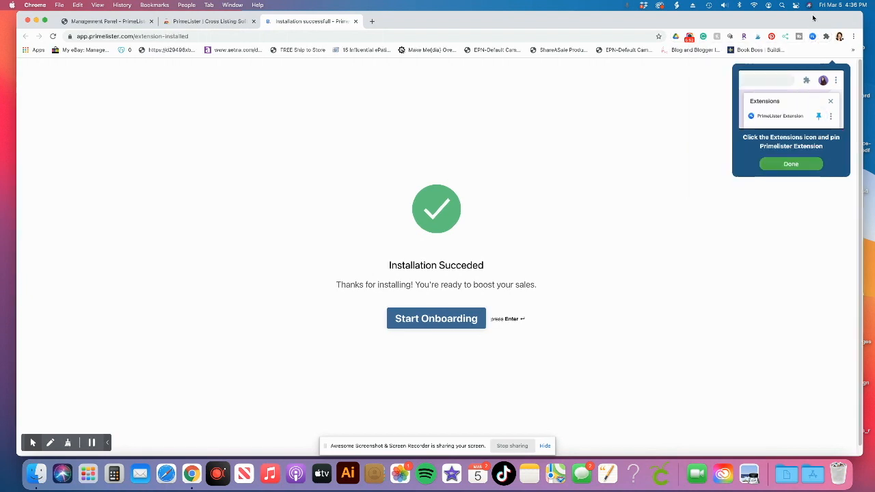
Launch Poshmark from the PrimeLister extension and log in with the saved account credentials.
{"action": "left_click", "coordinate": [812, 38]}
{"action": "left_click", "coordinate": [758, 106]}
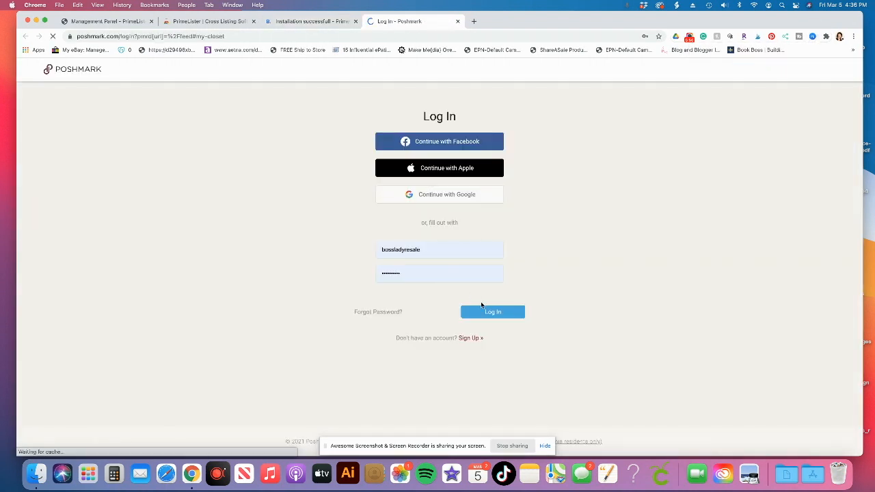
{"action": "left_click", "coordinate": [487, 313]}
Open My Closet on Poshmark and check the listing and inventory options under Prime Lister Actions.
{"action": "mouse_move", "coordinate": [710, 71]}
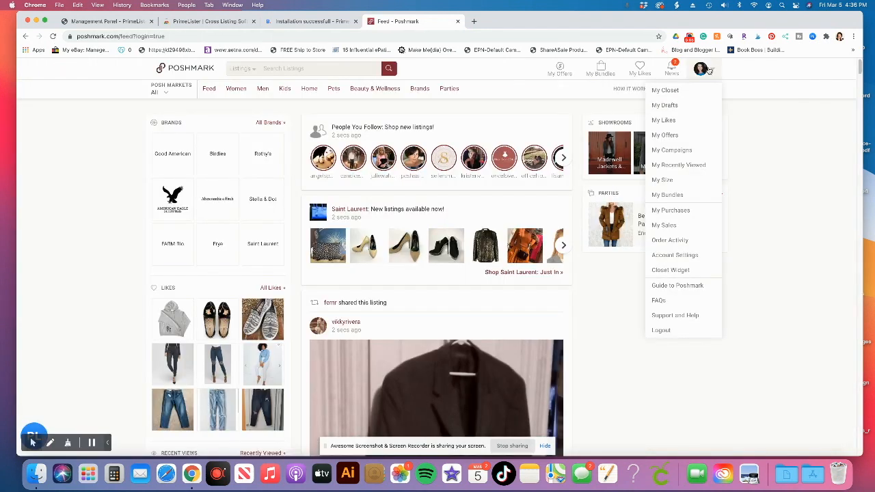
{"action": "left_click", "coordinate": [693, 91]}
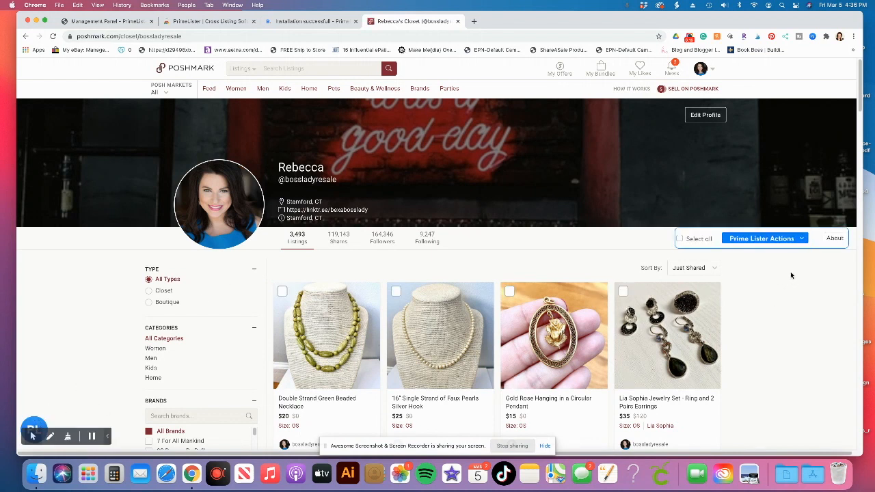
{"action": "left_click", "coordinate": [801, 239]}
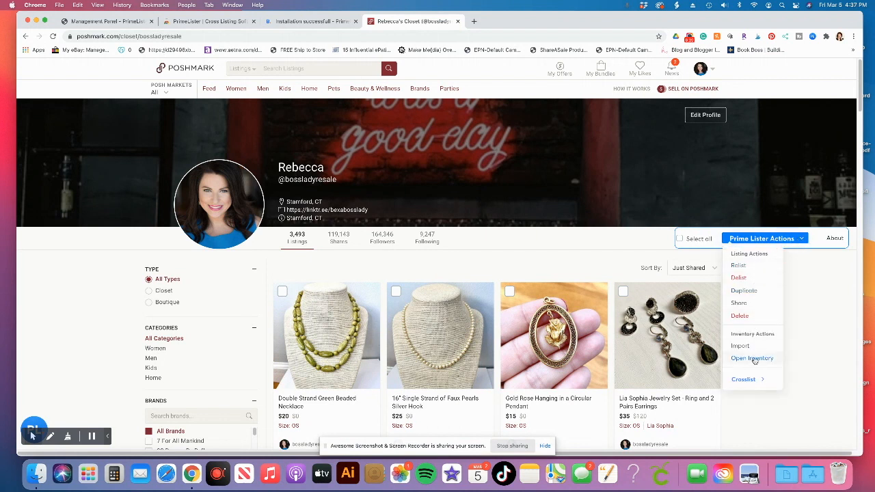
{"action": "left_click", "coordinate": [808, 303]}
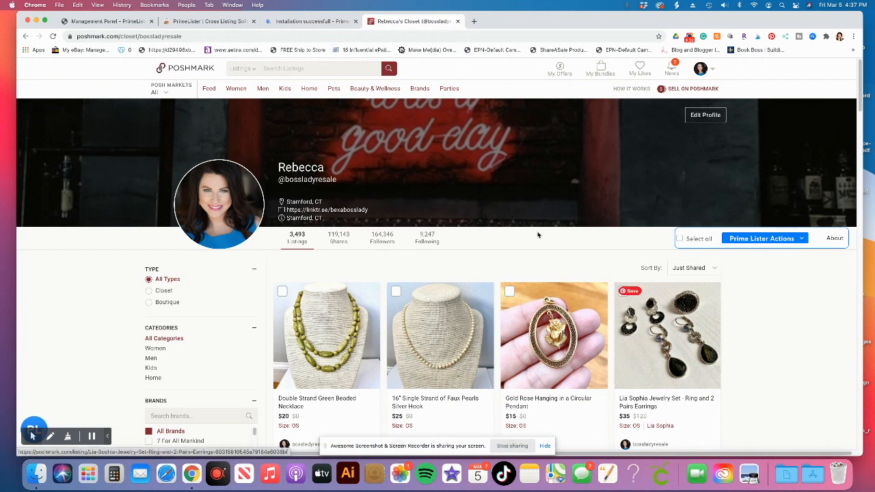
Re-list the Geode Art Wood Cutting Board and 3D Rose Gold Lips Glass Vase listings immediately with Prime Lister Actions.
{"action": "scroll", "coordinate": [559, 220], "scroll_direction": "down", "scroll_amount": 3}
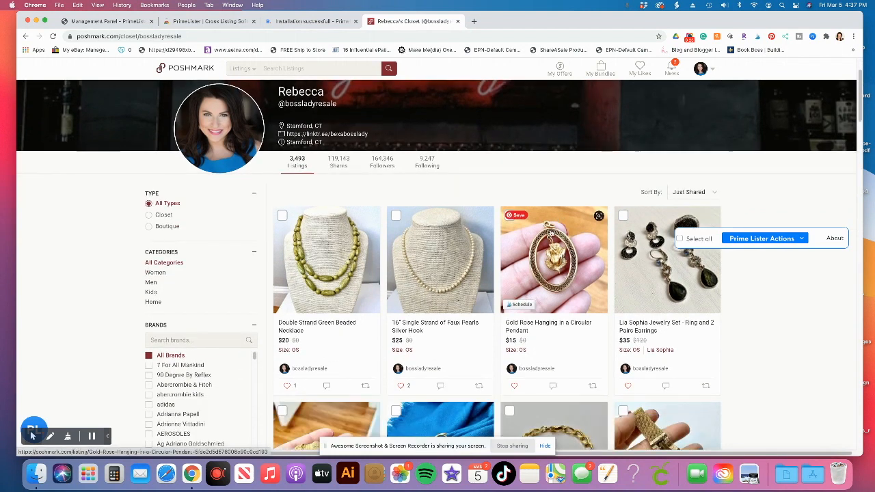
{"action": "scroll", "coordinate": [481, 272], "scroll_direction": "down", "scroll_amount": 4}
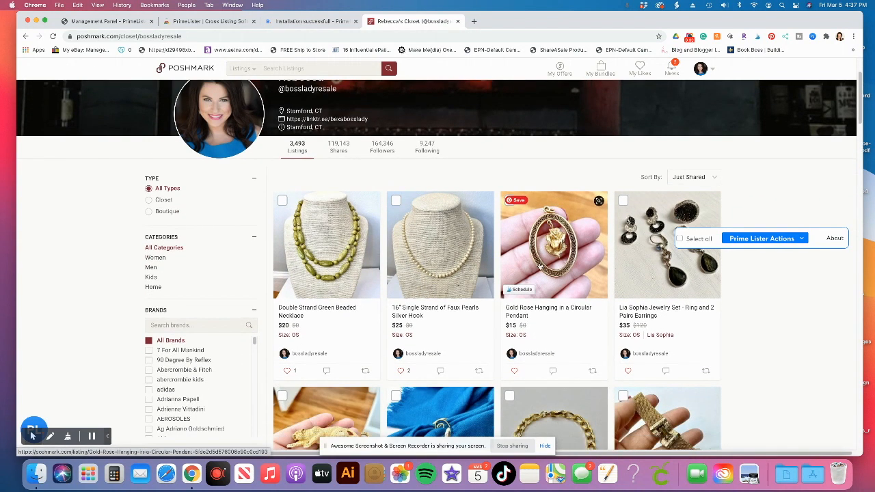
{"action": "scroll", "coordinate": [513, 256], "scroll_direction": "down", "scroll_amount": 1}
{"action": "scroll", "coordinate": [513, 255], "scroll_direction": "down", "scroll_amount": 6}
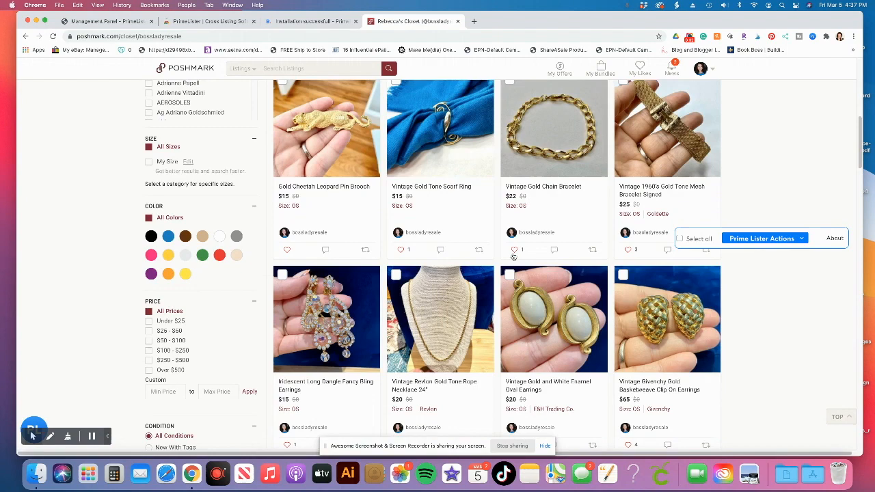
{"action": "scroll", "coordinate": [514, 257], "scroll_direction": "down", "scroll_amount": 4}
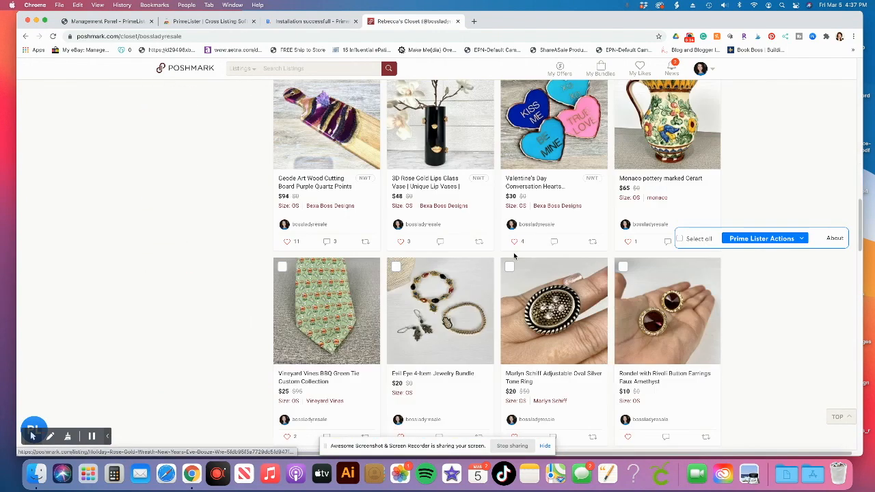
{"action": "scroll", "coordinate": [512, 253], "scroll_direction": "up", "scroll_amount": 1}
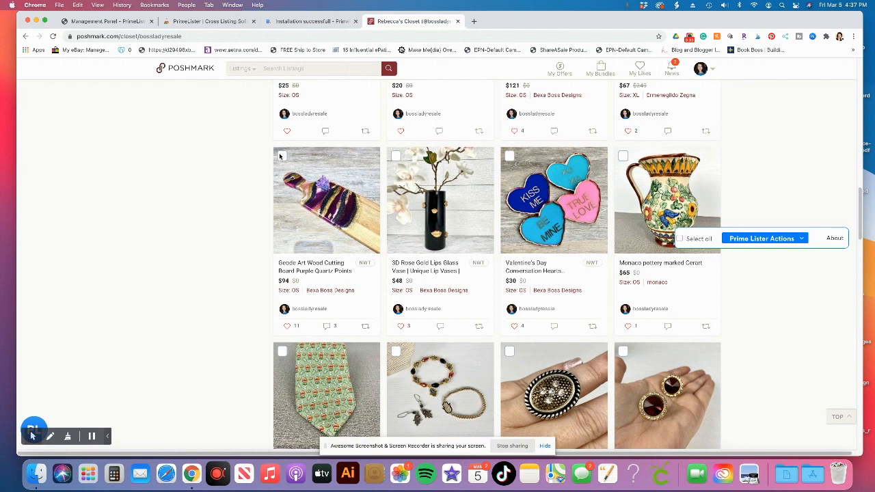
{"action": "left_click", "coordinate": [280, 157]}
{"action": "left_click", "coordinate": [397, 156]}
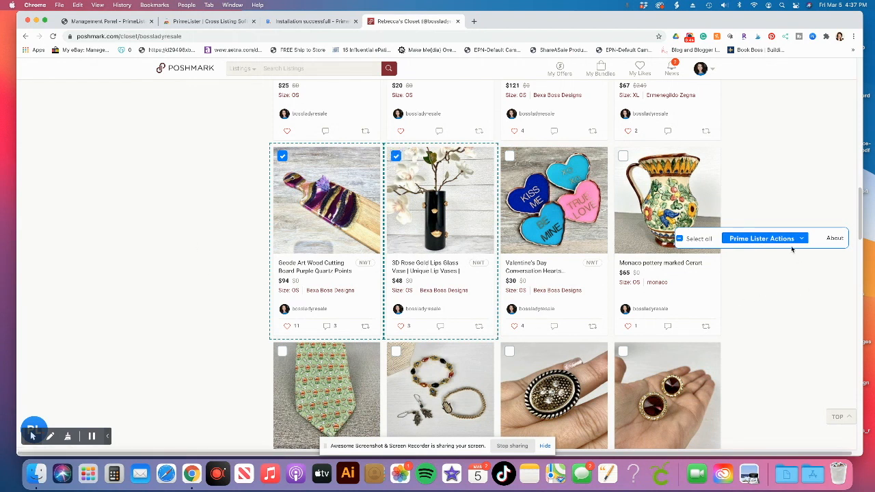
{"action": "left_click", "coordinate": [794, 242]}
{"action": "left_click", "coordinate": [738, 265]}
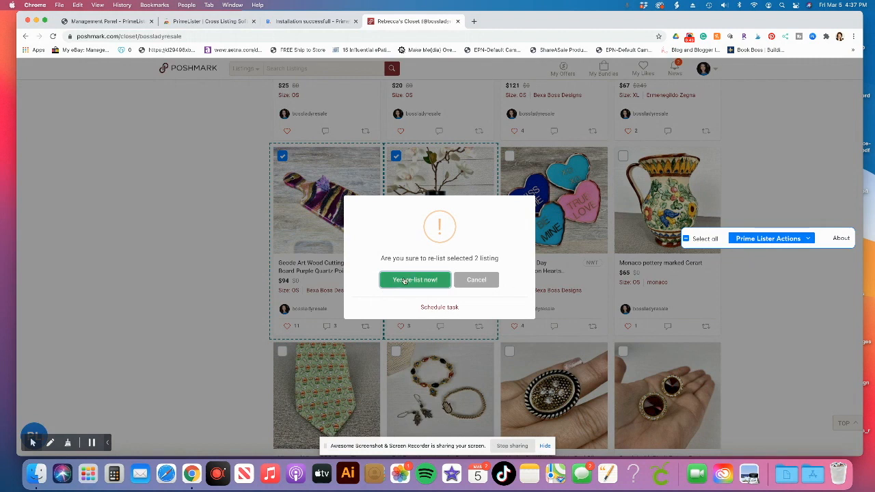
{"action": "left_click", "coordinate": [412, 281]}
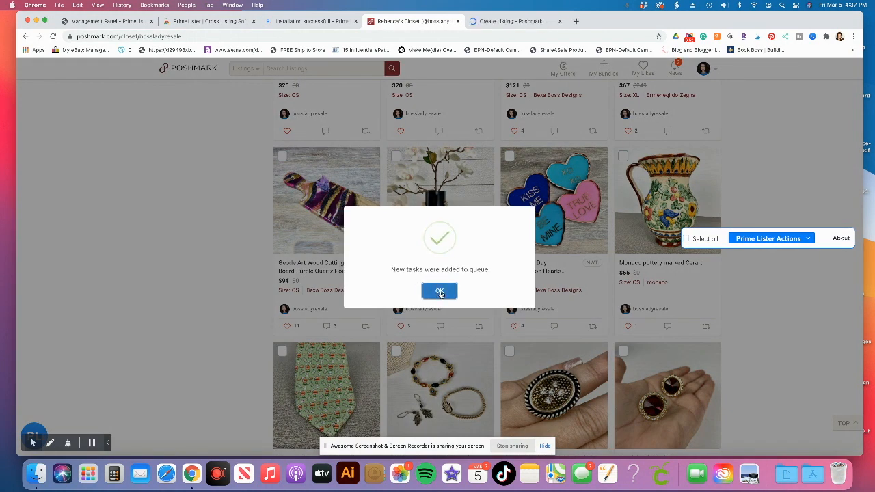
{"action": "left_click", "coordinate": [439, 291]}
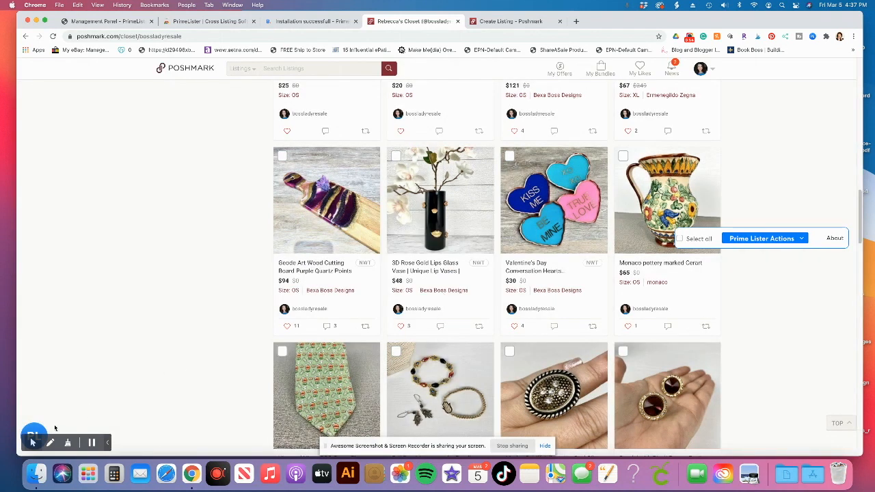
Check PrimeLister's active re-list tasks and set the Poshmark Bot task interval to 5-15 seconds.
{"action": "left_click", "coordinate": [38, 432]}
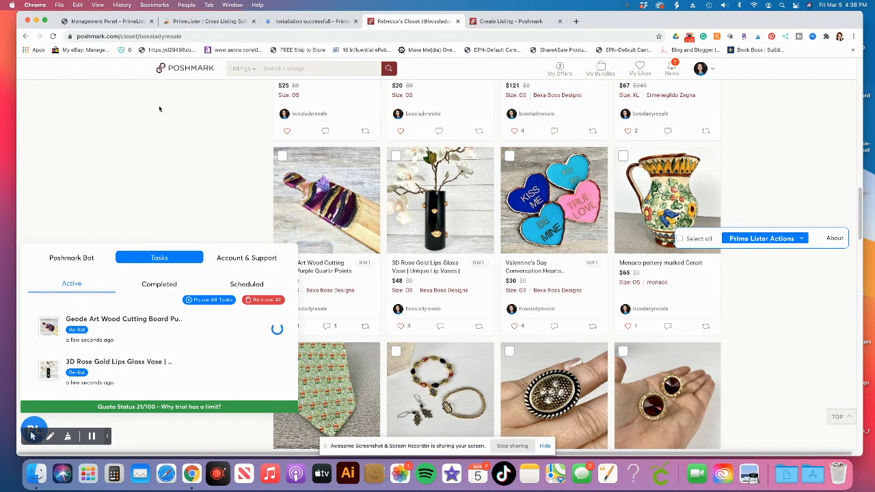
{"action": "scroll", "coordinate": [253, 171], "scroll_direction": "up", "scroll_amount": 15}
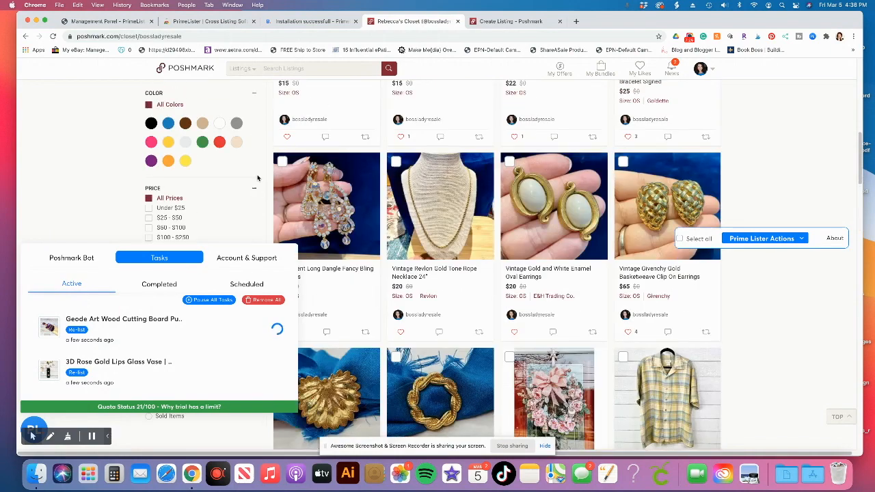
{"action": "left_click", "coordinate": [72, 258]}
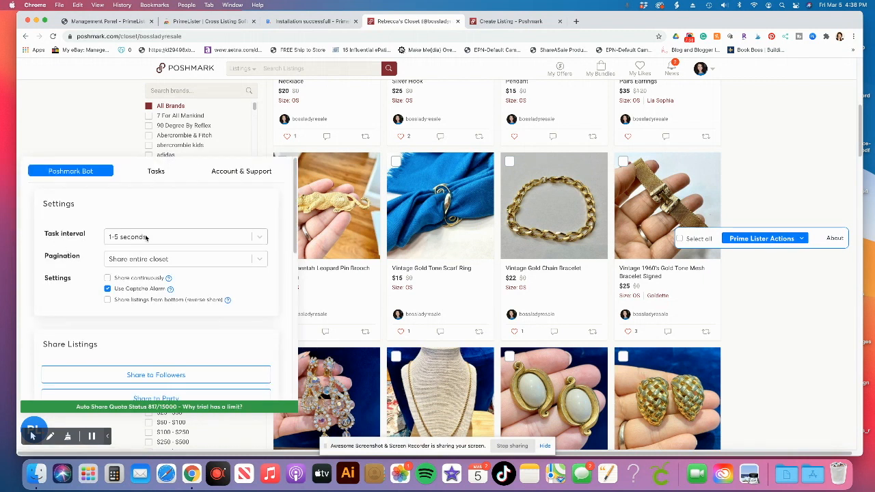
{"action": "left_click", "coordinate": [182, 237]}
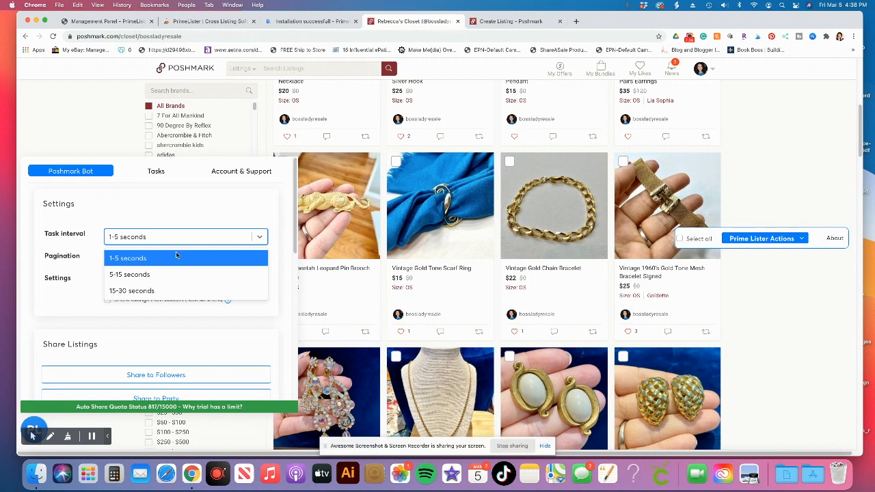
{"action": "left_click", "coordinate": [137, 275]}
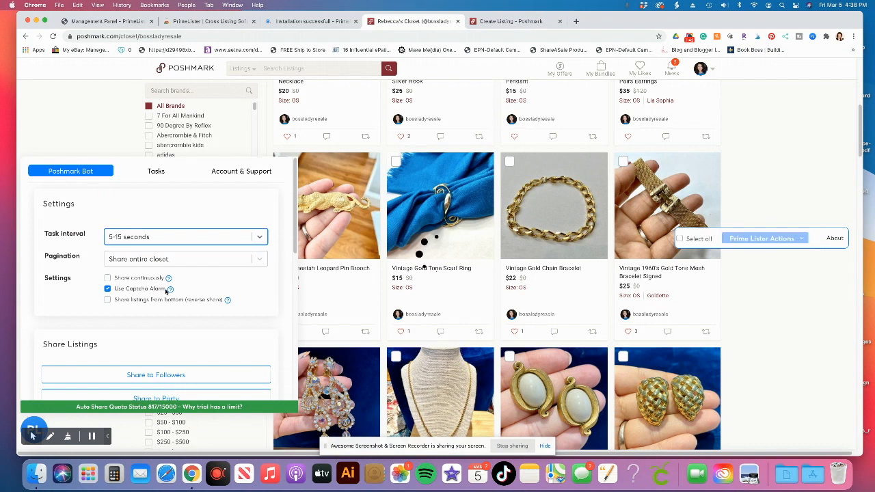
{"action": "mouse_move", "coordinate": [170, 290]}
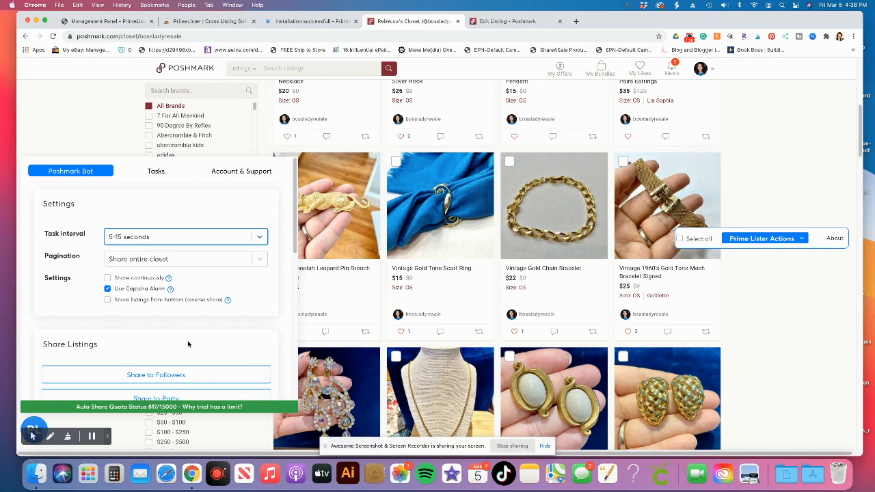
Start automatically sharing the entire closet's listings to followers and check the automation's progress.
{"action": "left_click", "coordinate": [165, 377]}
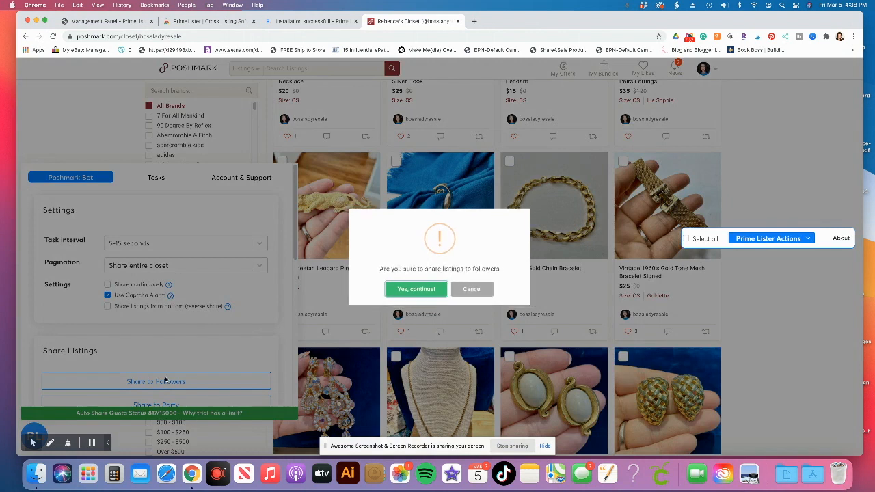
{"action": "left_click", "coordinate": [422, 288]}
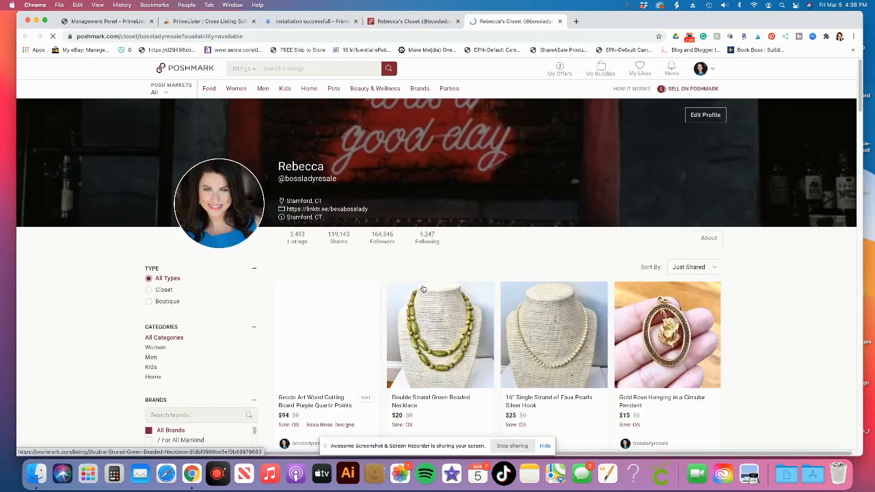
{"action": "mouse_move", "coordinate": [429, 83]}
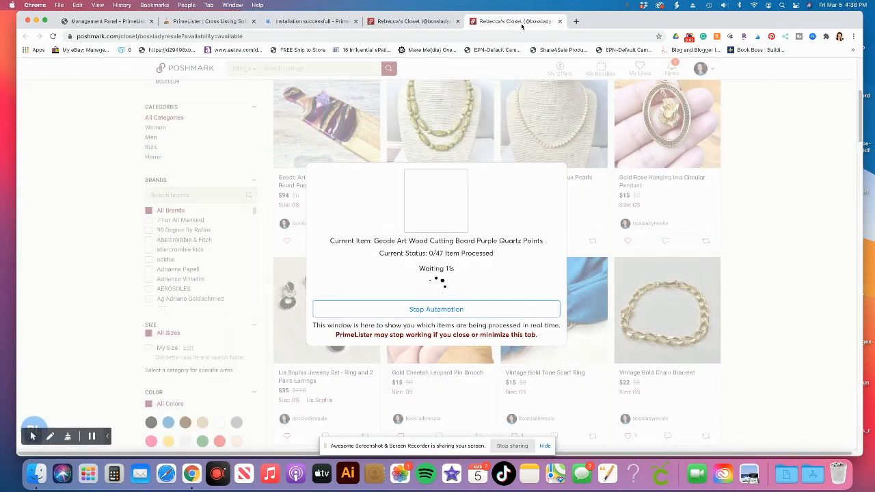
Return to the original closet page, review the bot's sharing and follower options, and try to run Follow People.
{"action": "left_click", "coordinate": [408, 22]}
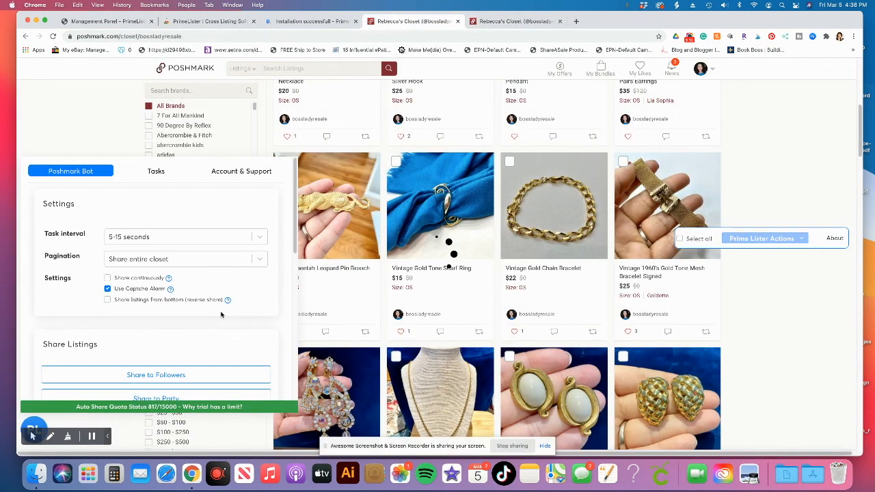
{"action": "scroll", "coordinate": [222, 315], "scroll_direction": "down", "scroll_amount": 1}
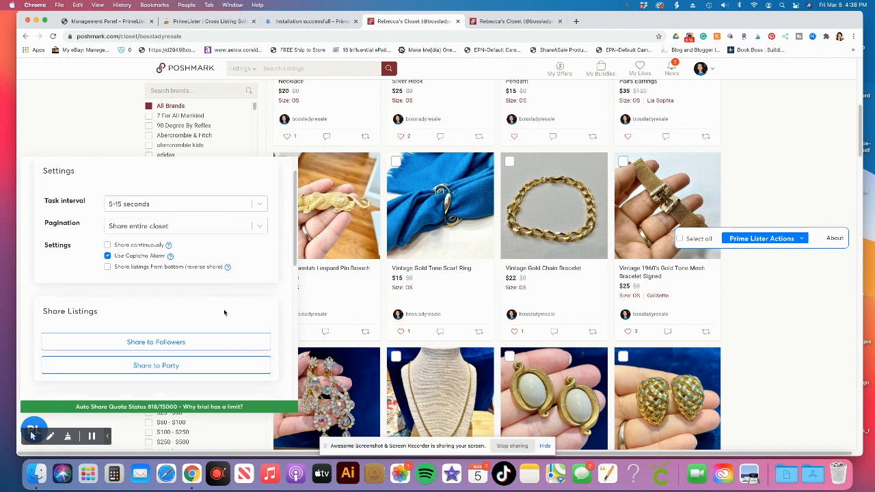
{"action": "scroll", "coordinate": [225, 312], "scroll_direction": "down", "scroll_amount": 1}
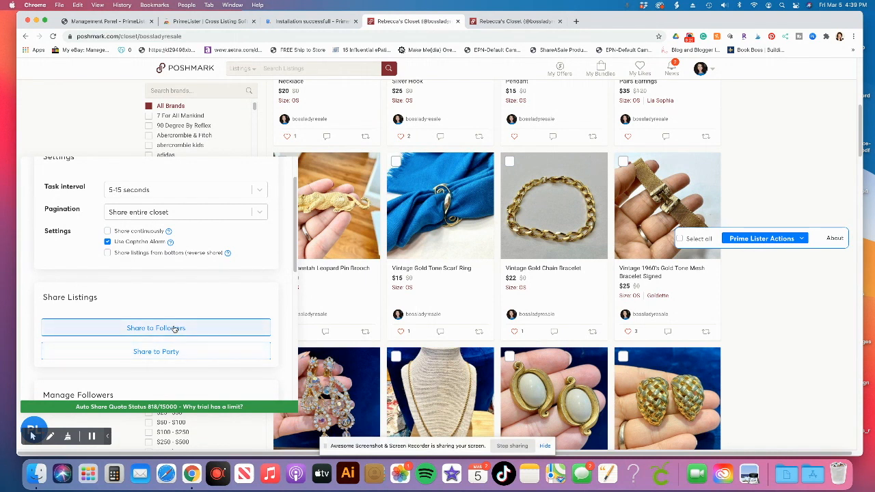
{"action": "scroll", "coordinate": [198, 306], "scroll_direction": "down", "scroll_amount": 2}
{"action": "scroll", "coordinate": [218, 308], "scroll_direction": "down", "scroll_amount": 3}
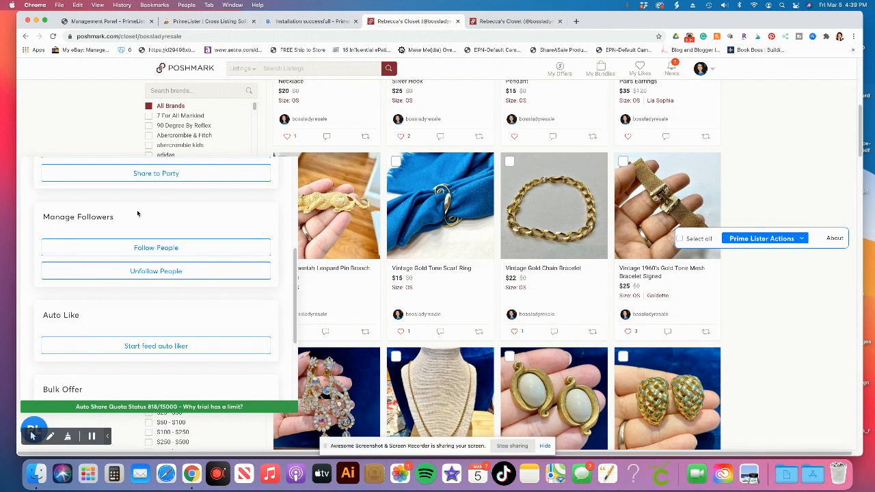
{"action": "left_click", "coordinate": [166, 247]}
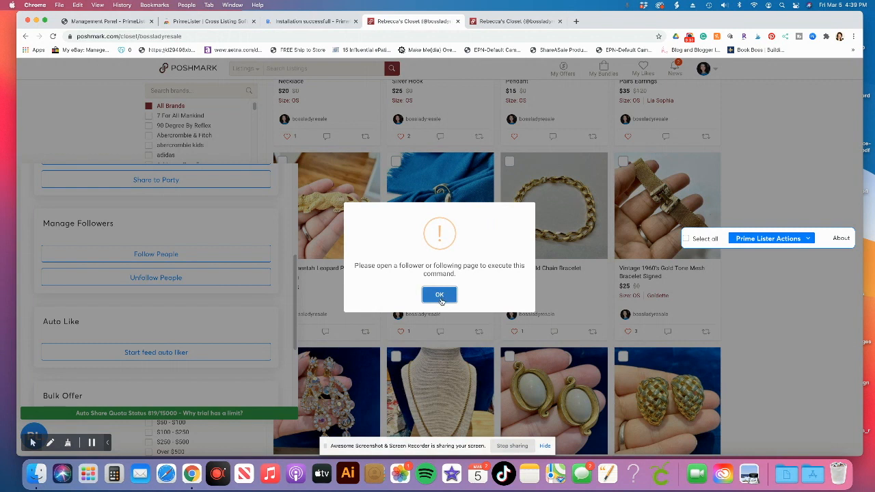
{"action": "left_click", "coordinate": [440, 296]}
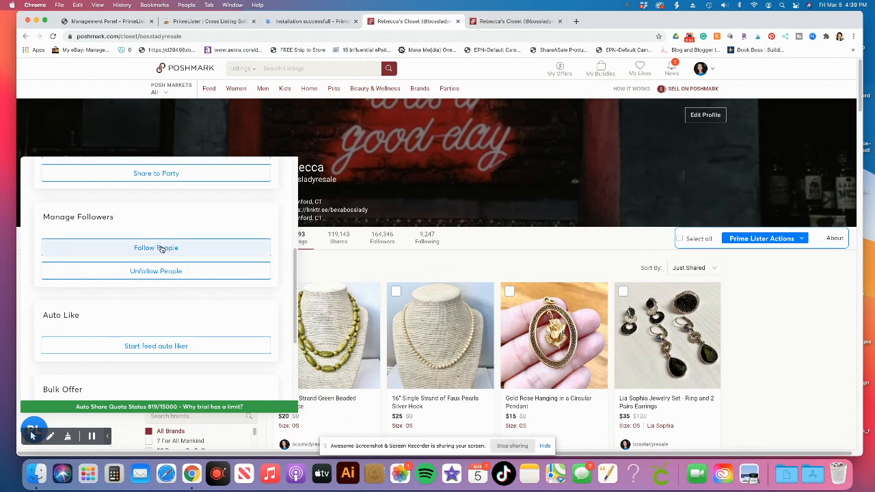
Set the bulk offer to 20% and start it, choosing to cancel the ongoing process.
{"action": "scroll", "coordinate": [166, 274], "scroll_direction": "down", "scroll_amount": 2}
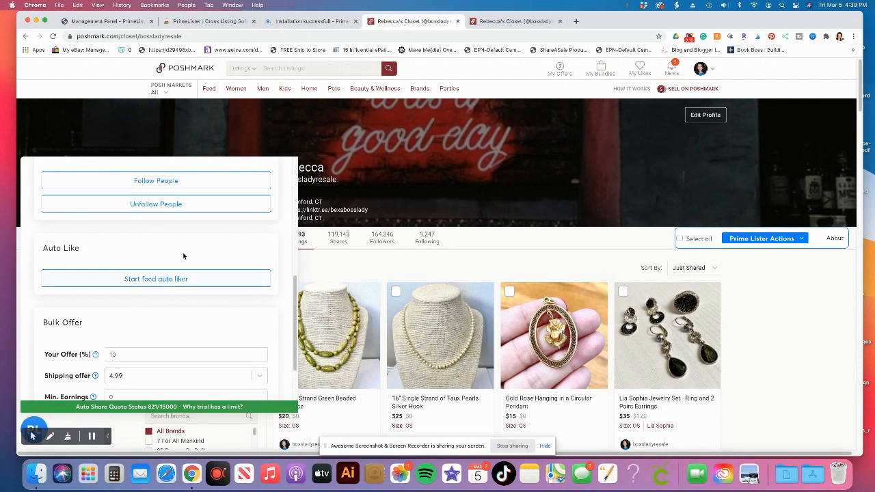
{"action": "scroll", "coordinate": [214, 290], "scroll_direction": "down", "scroll_amount": 2}
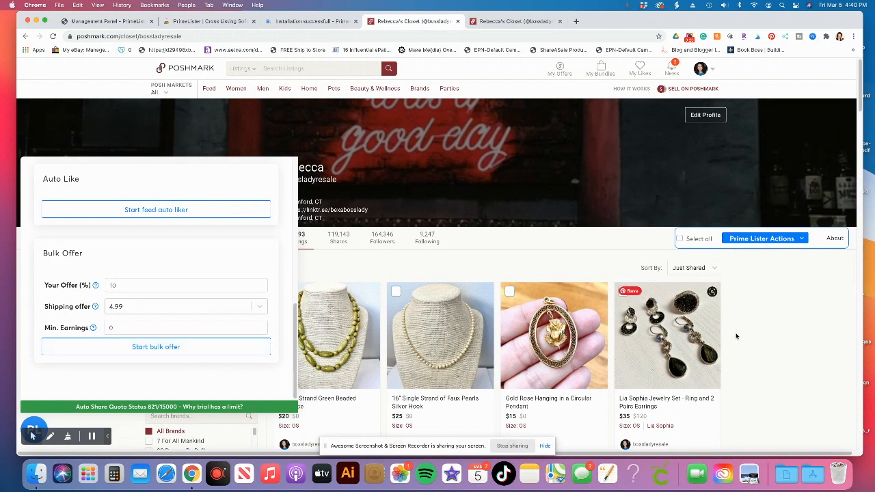
{"action": "double_click", "coordinate": [176, 284]}
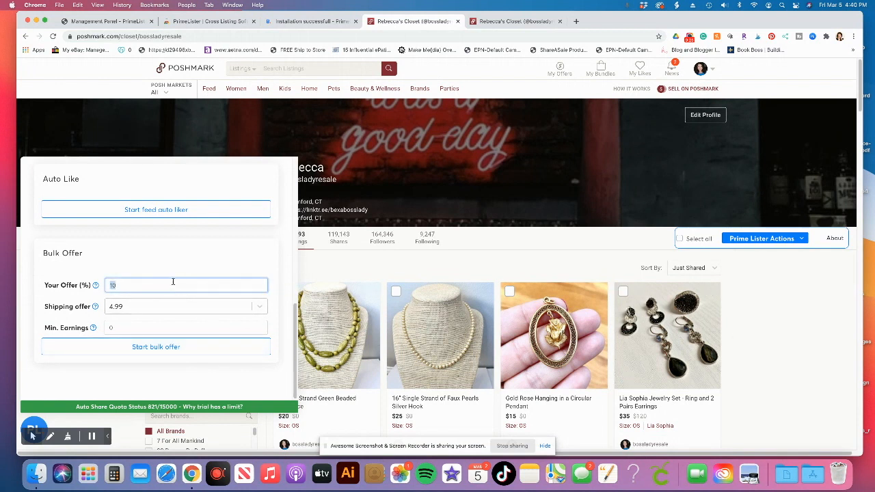
{"action": "left_click", "coordinate": [162, 269]}
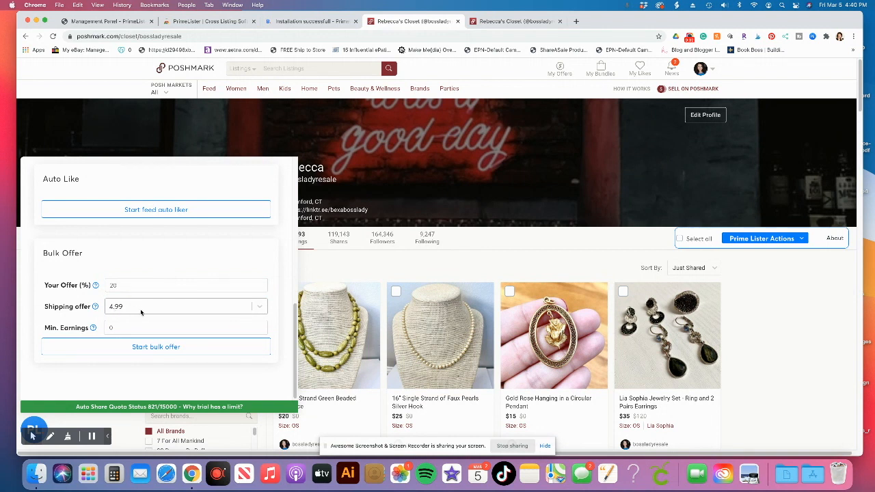
{"action": "left_click", "coordinate": [182, 348]}
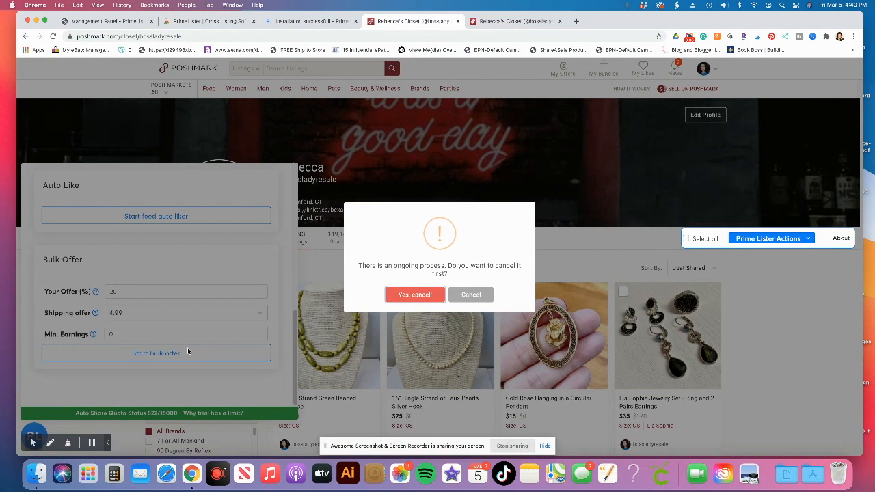
{"action": "left_click", "coordinate": [415, 294]}
{"action": "left_click", "coordinate": [415, 291]}
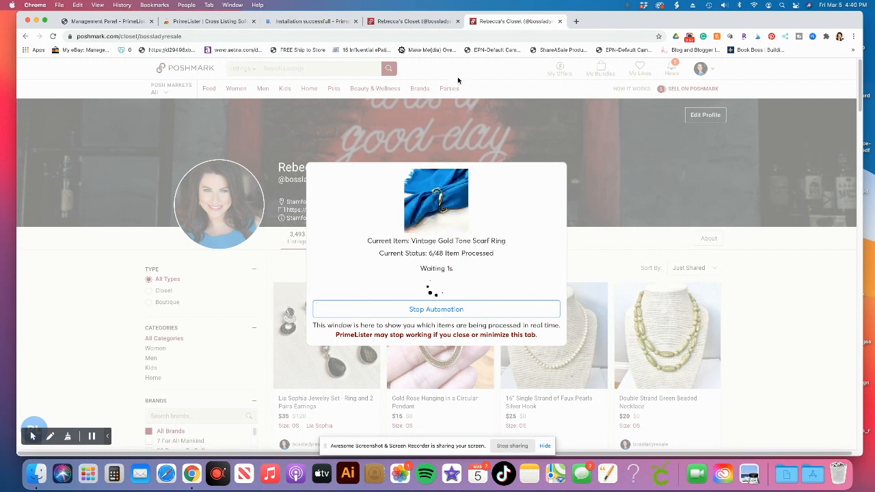
Return to the original closet page, dismiss the open notice, and review PrimeLister's active tasks and Account & Support settings.
{"action": "left_click", "coordinate": [413, 23]}
{"action": "left_click", "coordinate": [439, 290]}
{"action": "scroll", "coordinate": [181, 336], "scroll_direction": "up", "scroll_amount": 4}
{"action": "scroll", "coordinate": [180, 335], "scroll_direction": "up", "scroll_amount": 5}
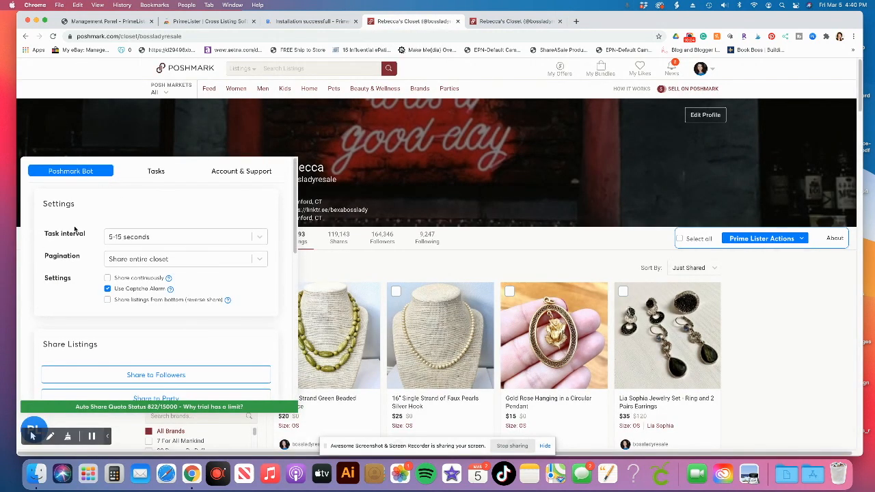
{"action": "left_click", "coordinate": [155, 170]}
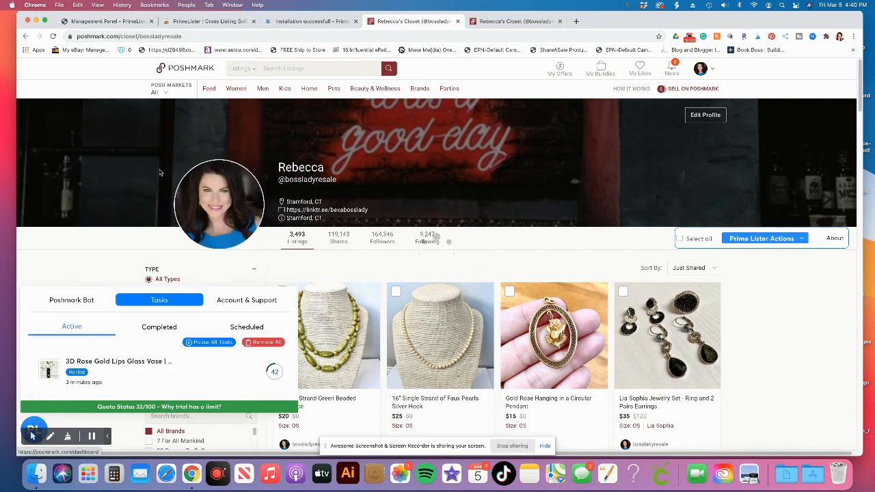
{"action": "scroll", "coordinate": [185, 367], "scroll_direction": "down", "scroll_amount": 1}
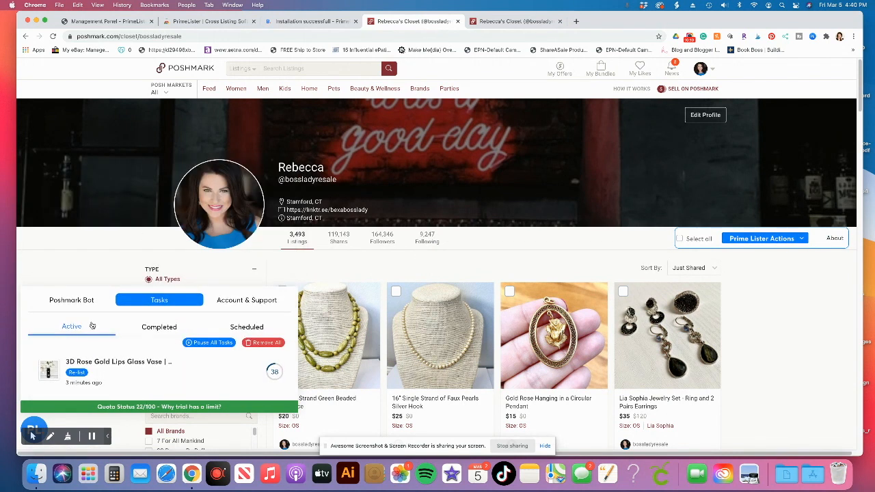
{"action": "left_click", "coordinate": [252, 300]}
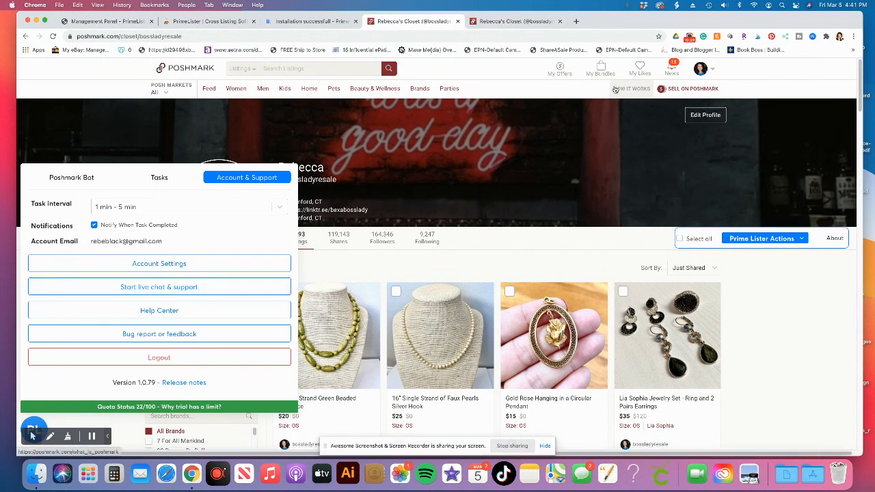
Close the extension installation and Chrome Web Store pages and return to the PrimeLister management panel.
{"action": "left_click", "coordinate": [307, 21]}
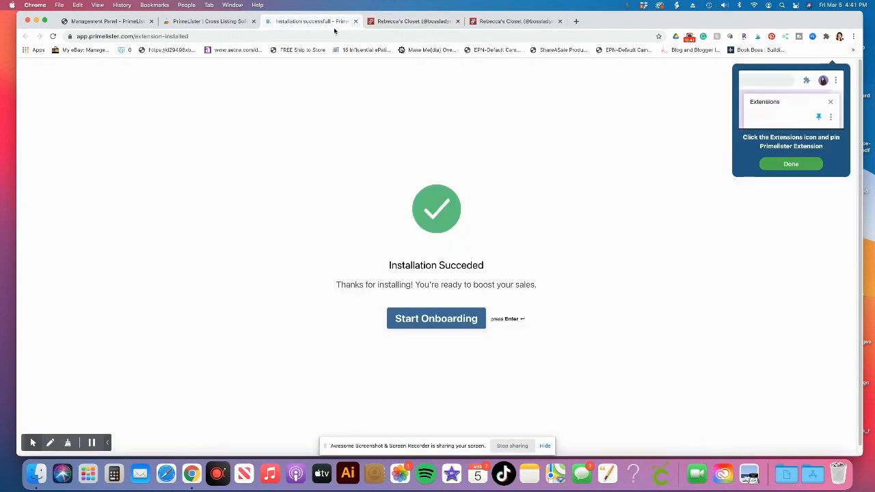
{"action": "left_click", "coordinate": [356, 21]}
{"action": "left_click", "coordinate": [212, 22]}
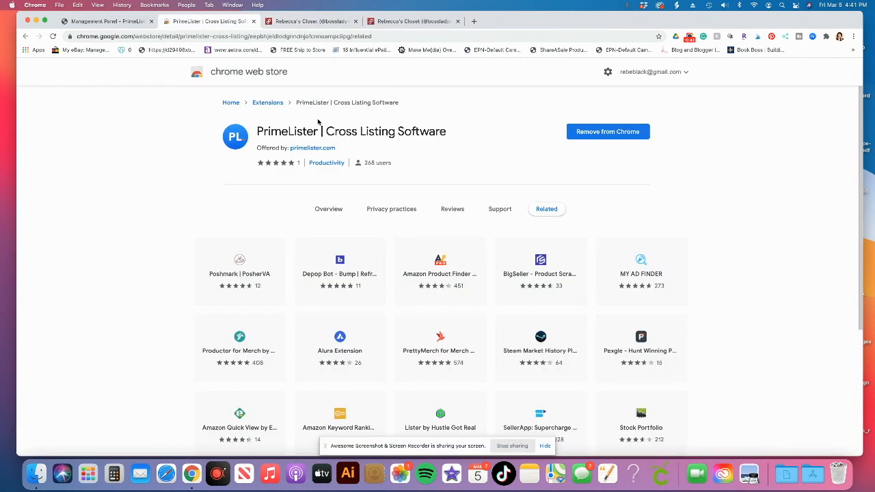
{"action": "left_click", "coordinate": [251, 22]}
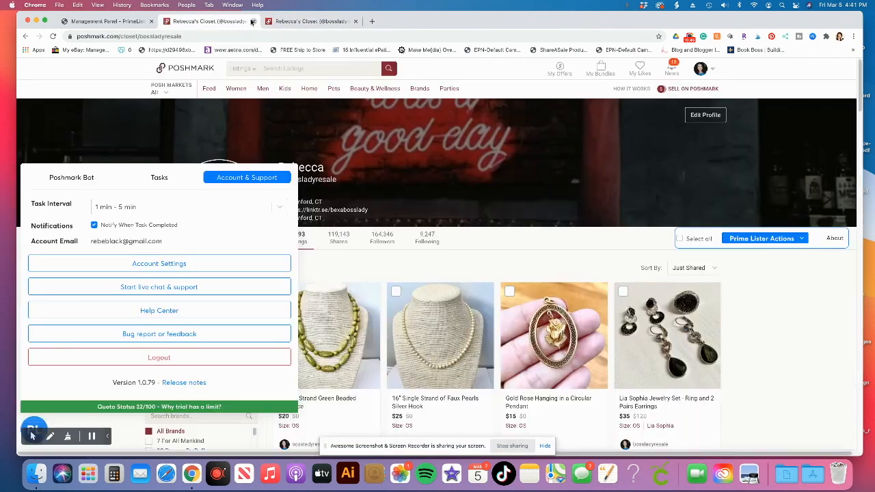
{"action": "left_click", "coordinate": [127, 24]}
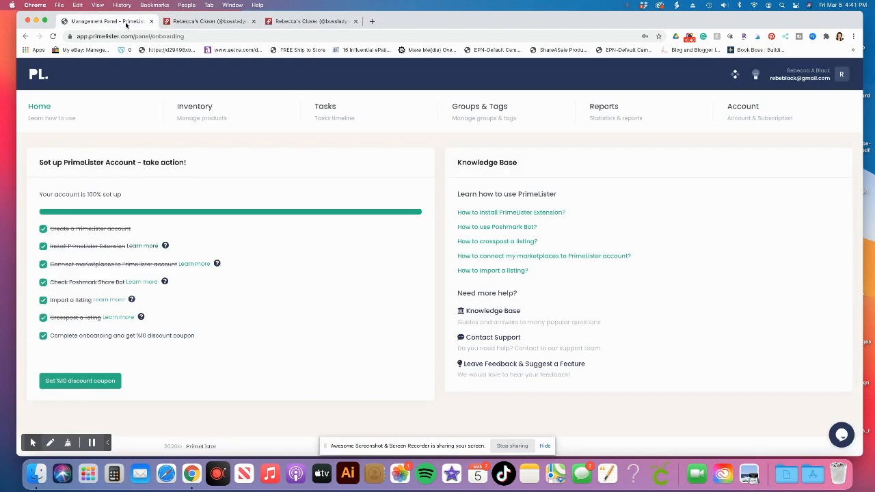
Launch Mercari from the PrimeLister extension and review the Prime Lister Actions and active tasks on the My listings page.
{"action": "left_click", "coordinate": [812, 35]}
{"action": "left_click", "coordinate": [762, 126]}
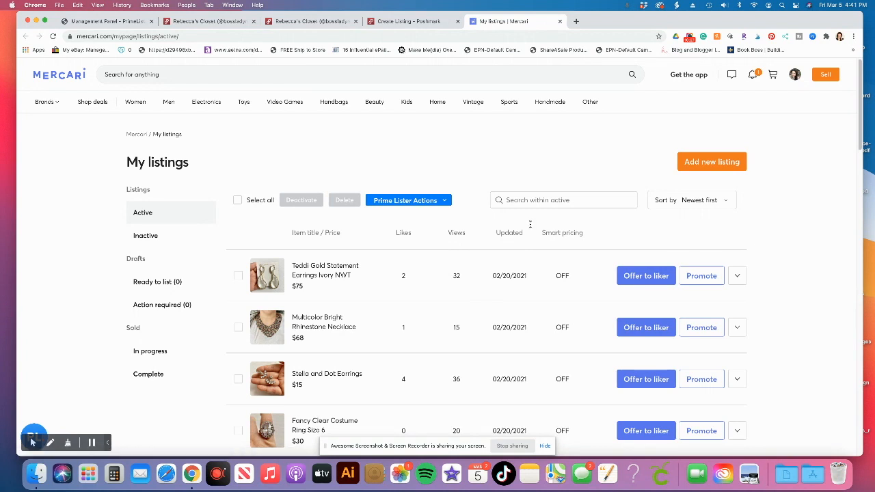
{"action": "left_click", "coordinate": [433, 200]}
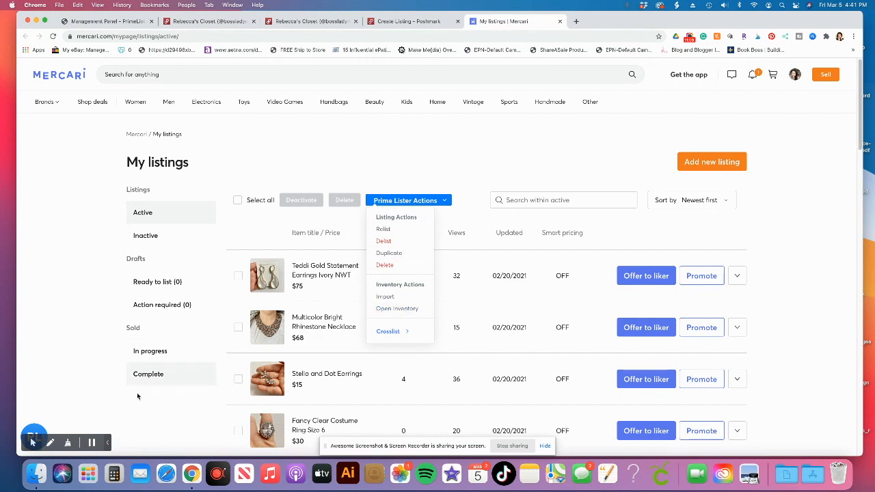
{"action": "left_click", "coordinate": [34, 427]}
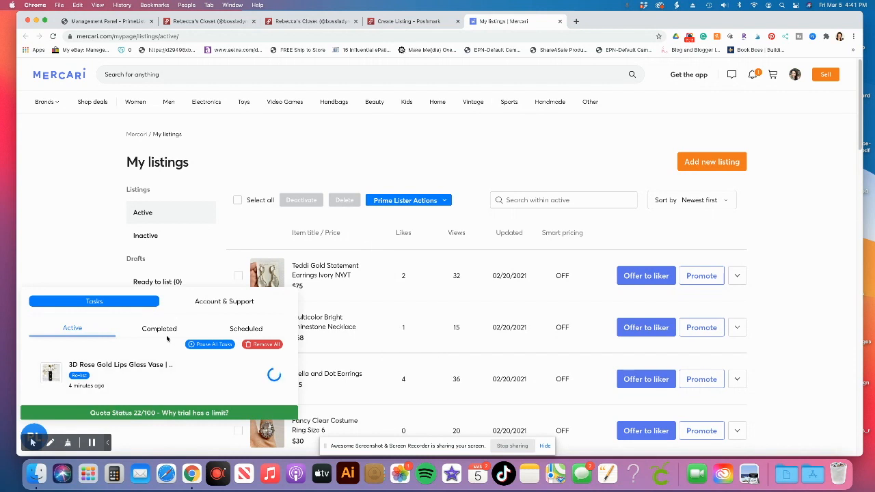
{"action": "mouse_move", "coordinate": [77, 374]}
Launch Facebook from the PrimeLister extension, hide the Needs Attention listings, and review the Prime Lister Actions and active tasks there.
{"action": "key", "text": "super+1"}
{"action": "left_click", "coordinate": [812, 36]}
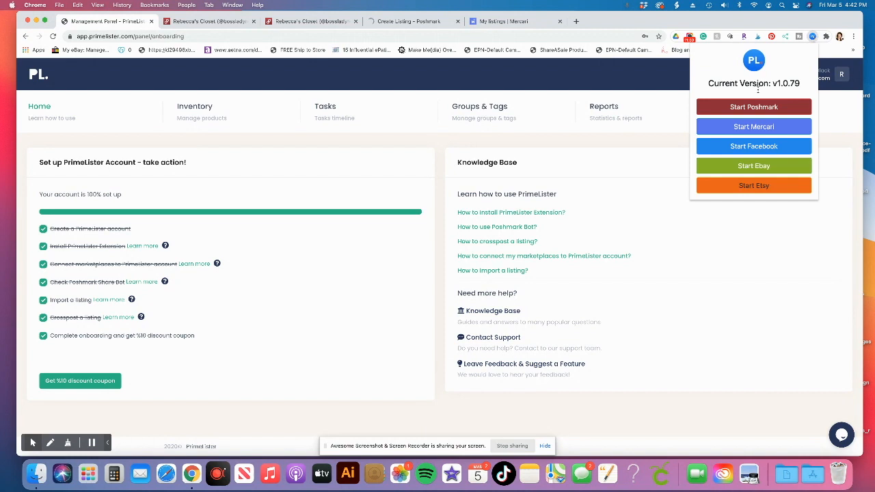
{"action": "left_click", "coordinate": [757, 147]}
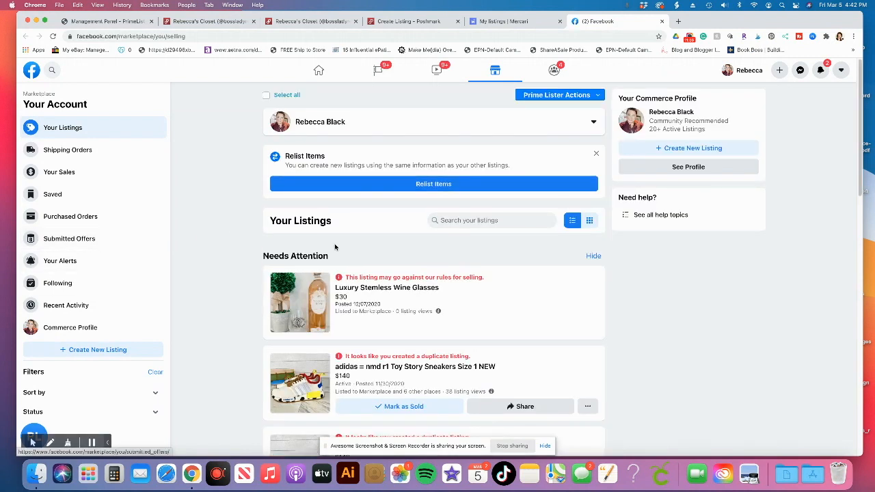
{"action": "left_click", "coordinate": [592, 256]}
{"action": "scroll", "coordinate": [618, 303], "scroll_direction": "down", "scroll_amount": 5}
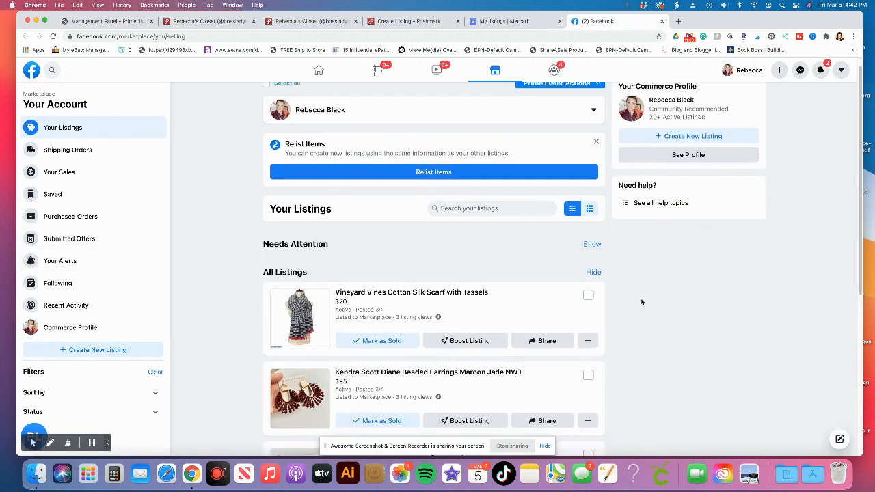
{"action": "scroll", "coordinate": [641, 301], "scroll_direction": "up", "scroll_amount": 4}
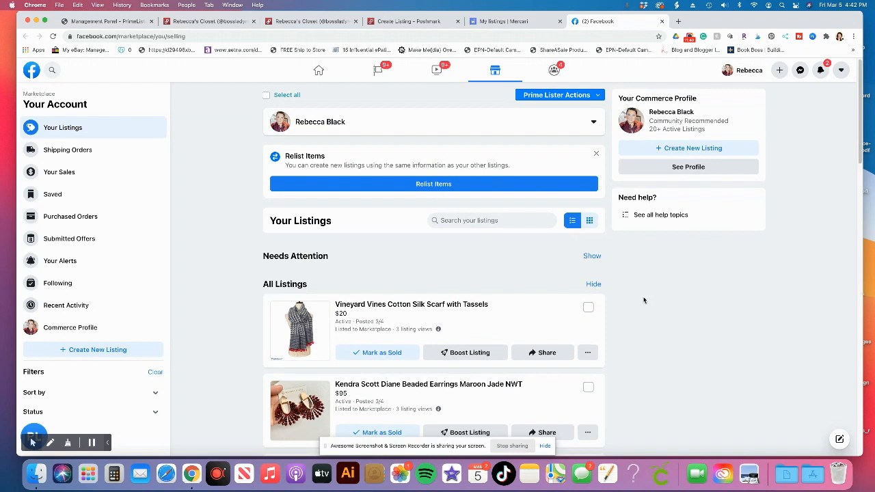
{"action": "left_click", "coordinate": [594, 95]}
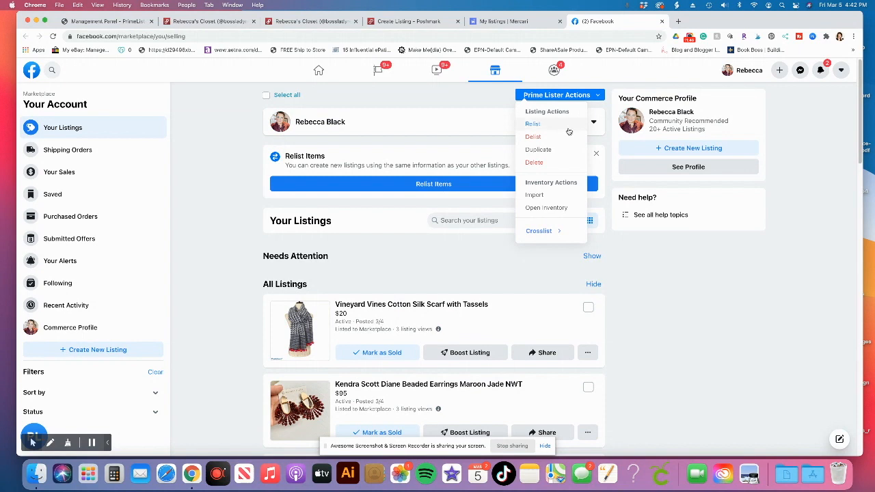
{"action": "left_click", "coordinate": [33, 430]}
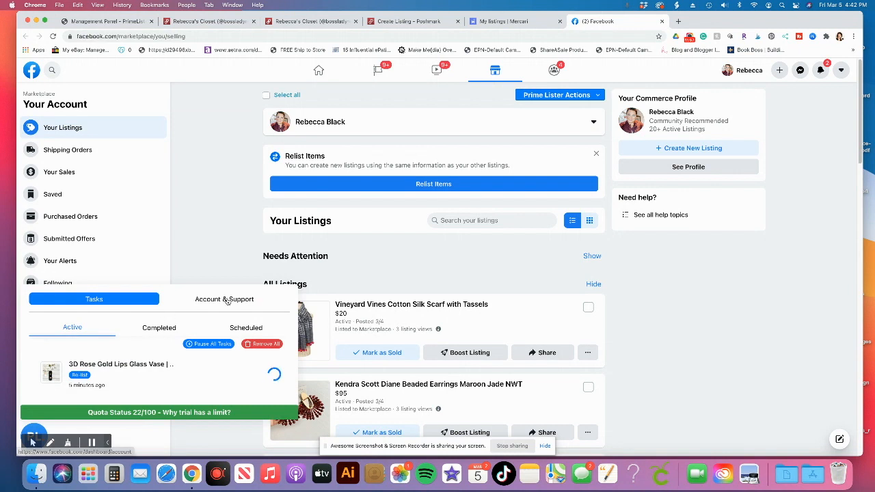
Launch eBay from the PrimeLister extension and review the Prime Lister Actions and task panel on the active listings page.
{"action": "left_click", "coordinate": [107, 22]}
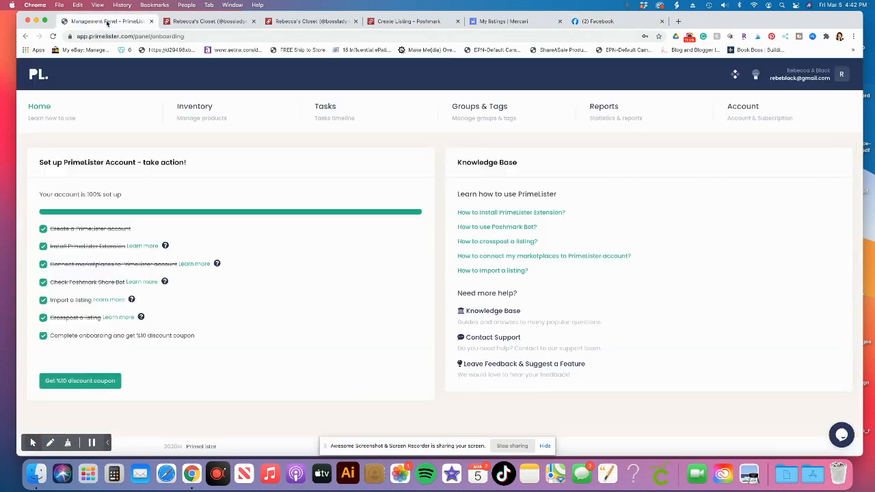
{"action": "left_click", "coordinate": [811, 37]}
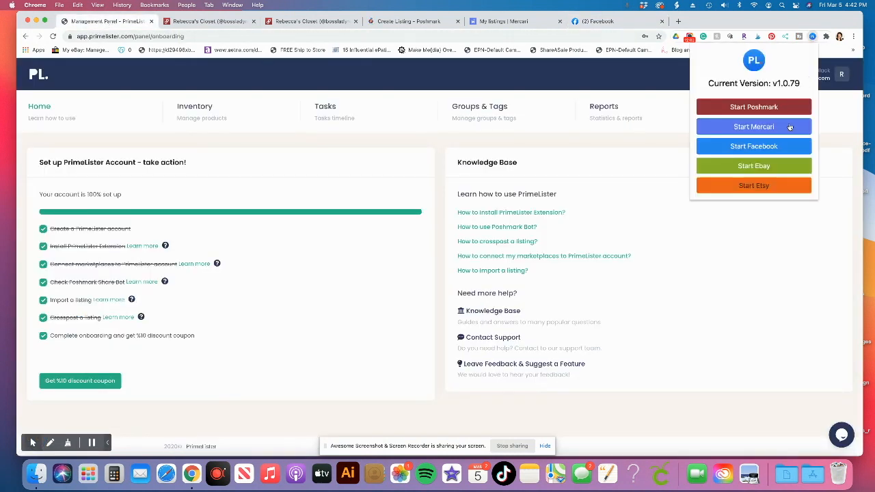
{"action": "left_click", "coordinate": [768, 169]}
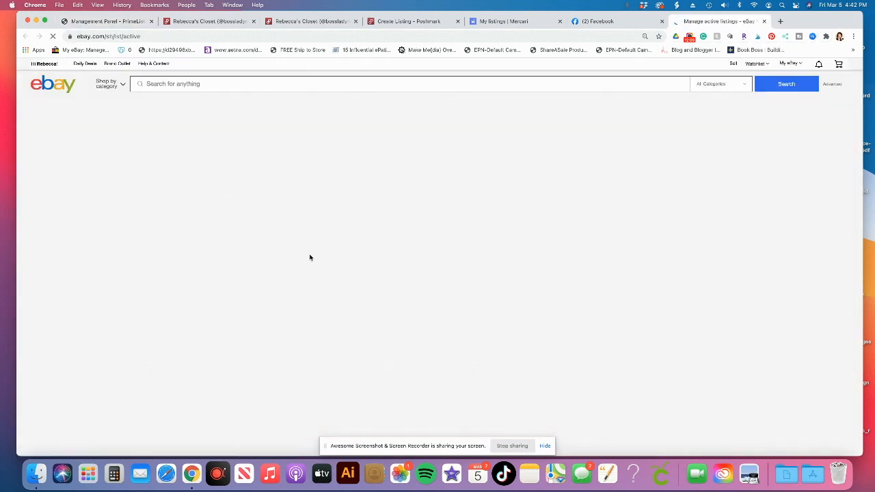
{"action": "scroll", "coordinate": [509, 235], "scroll_direction": "down", "scroll_amount": 4}
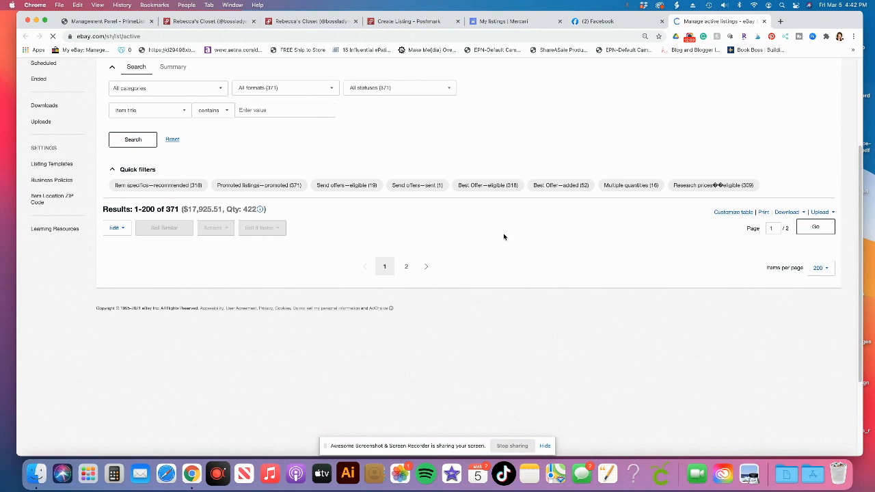
{"action": "scroll", "coordinate": [504, 237], "scroll_direction": "up", "scroll_amount": 2}
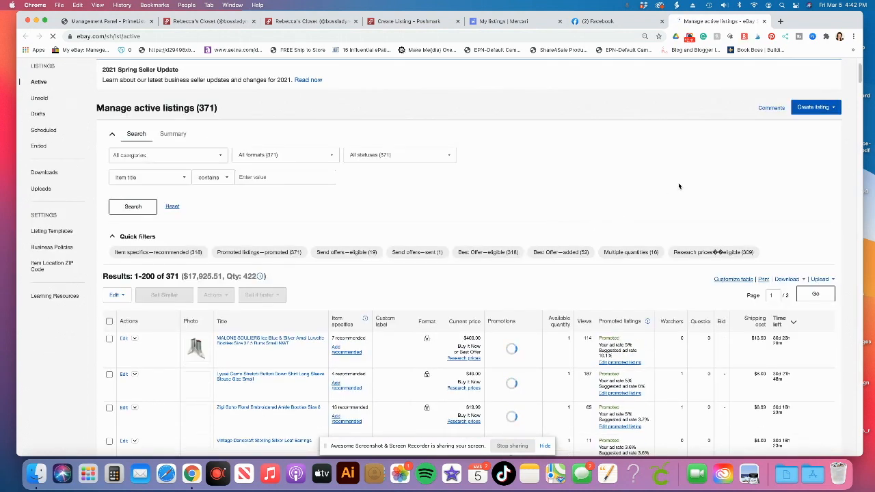
{"action": "left_click", "coordinate": [733, 114]}
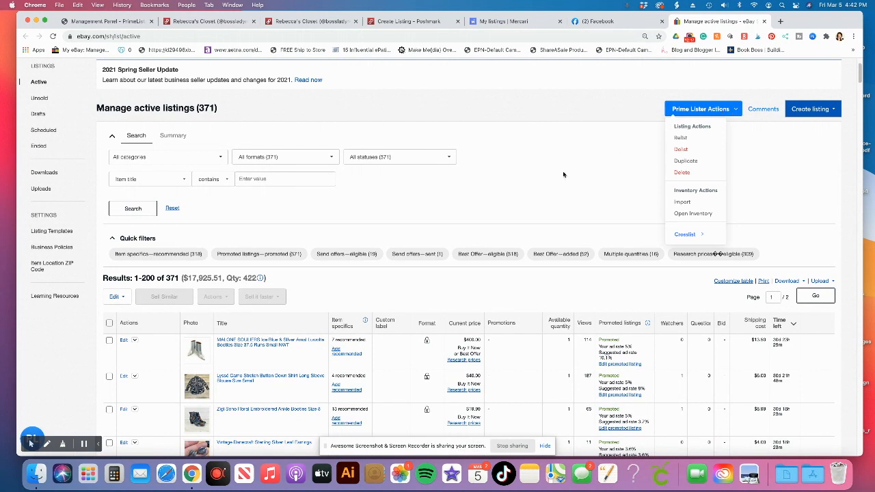
{"action": "left_click", "coordinate": [47, 425]}
{"action": "left_click", "coordinate": [33, 435]}
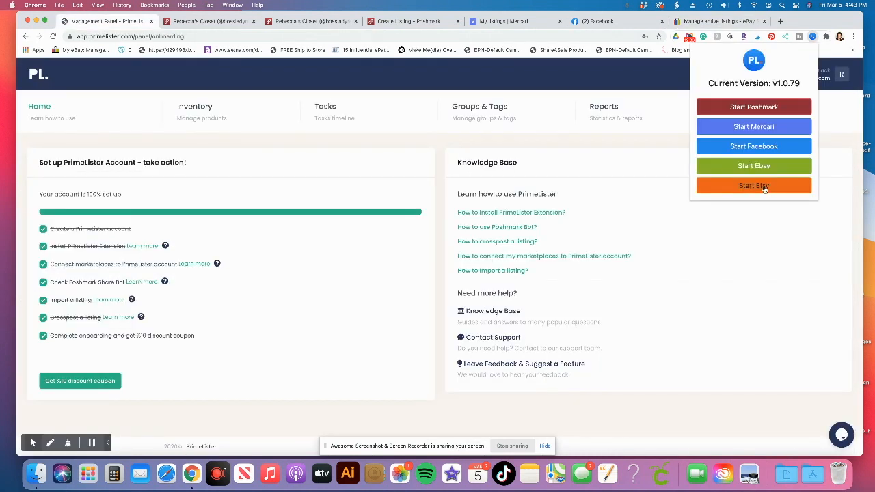
Launch Etsy from the PrimeLister extension and review the Prime Lister Actions and active tasks on the shop's Listings page.
{"action": "left_click", "coordinate": [763, 190]}
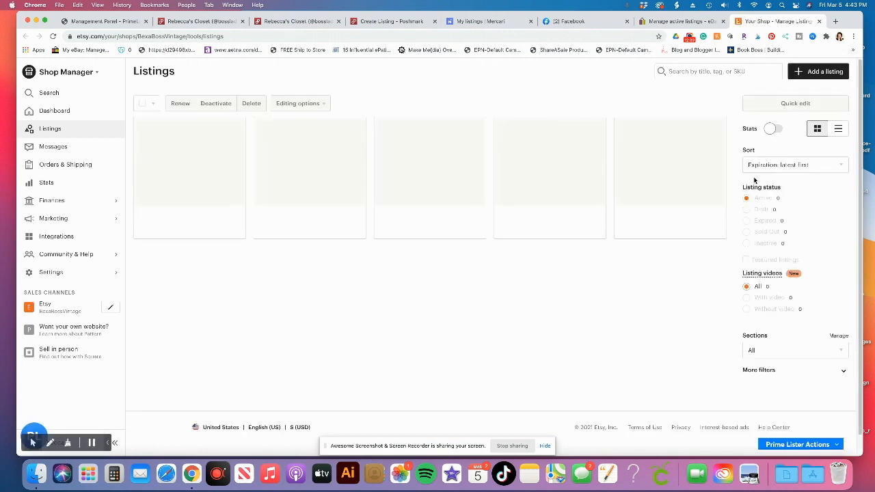
{"action": "left_click", "coordinate": [797, 446]}
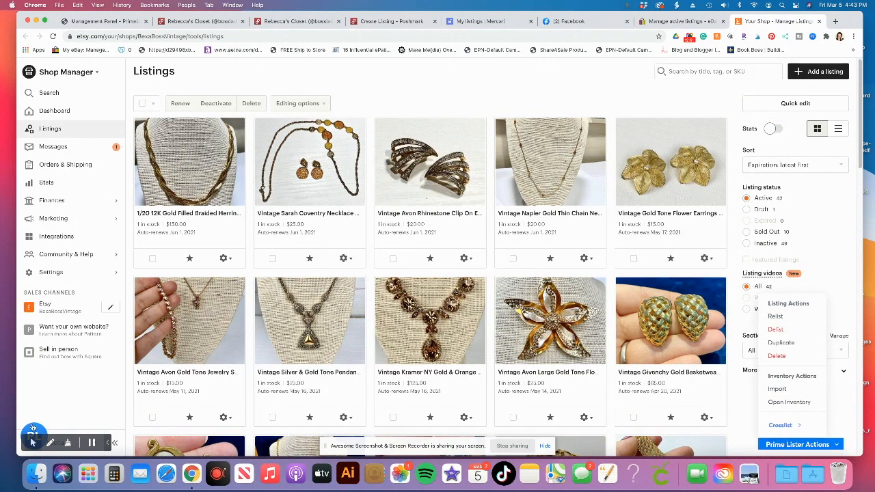
{"action": "left_click", "coordinate": [32, 427]}
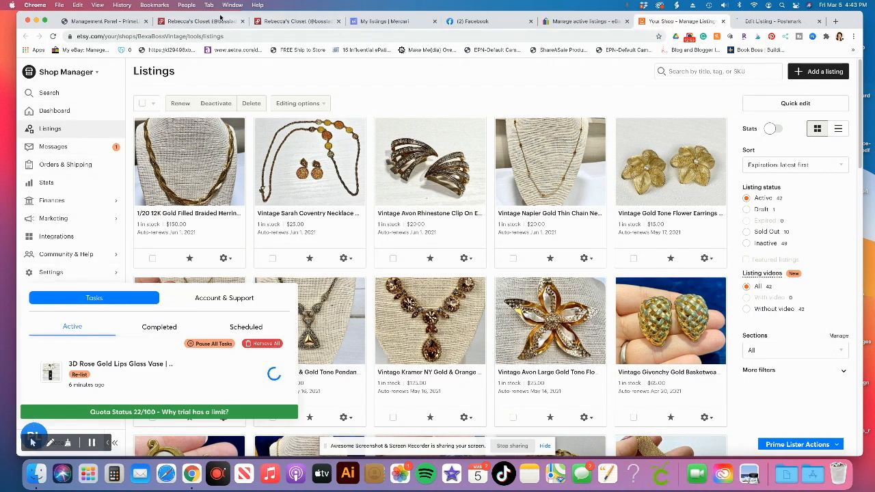
Crosslist the Double Strand Green Beaded Necklace and 16" Single Strand of Faux Pearls from the original closet page to Facebook, acknowledging the notices.
{"action": "left_click", "coordinate": [280, 21]}
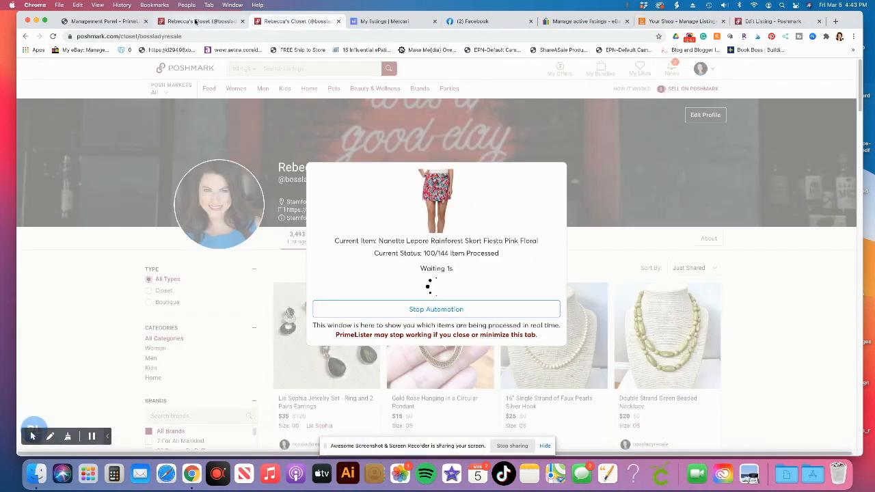
{"action": "left_click", "coordinate": [196, 21]}
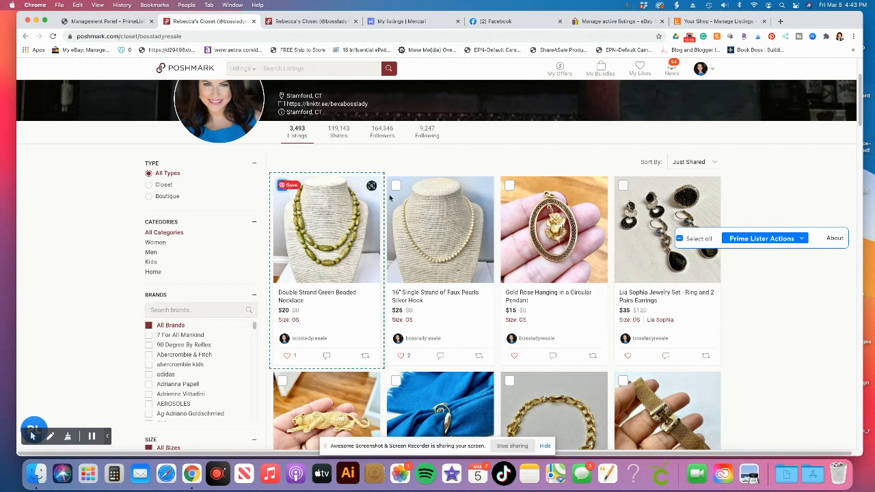
{"action": "left_click", "coordinate": [395, 186]}
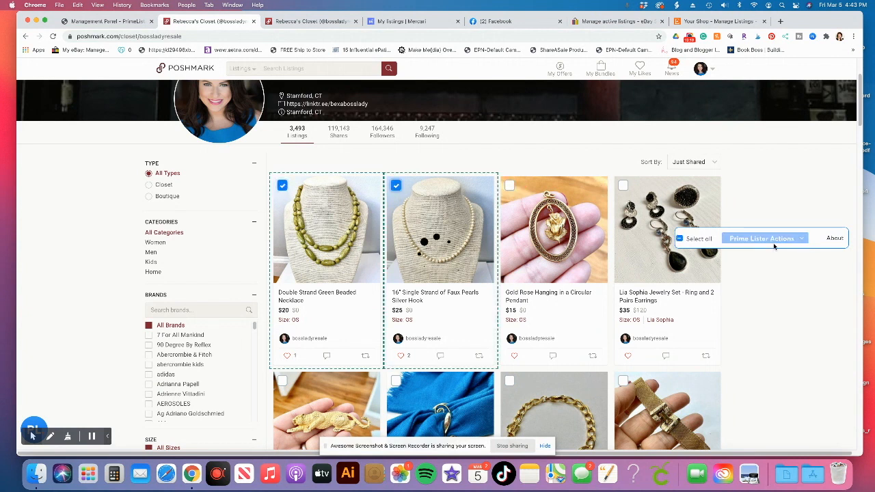
{"action": "left_click", "coordinate": [774, 243]}
{"action": "mouse_move", "coordinate": [744, 380]}
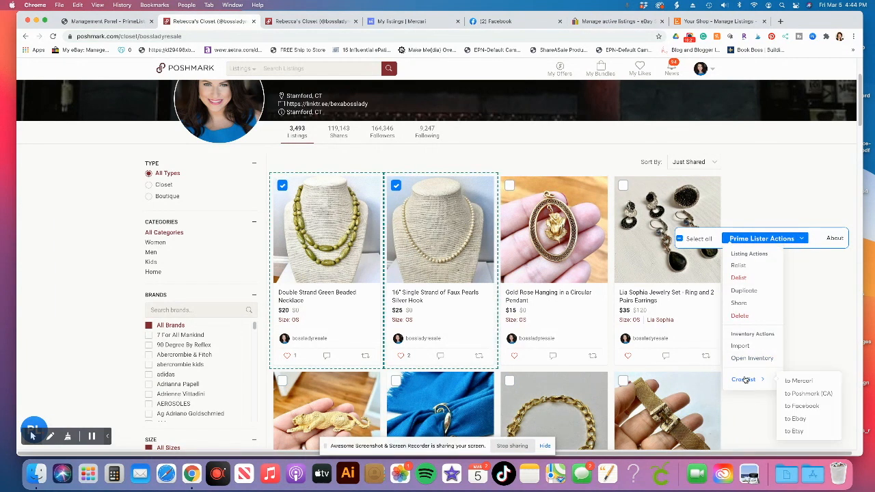
{"action": "left_click", "coordinate": [803, 406]}
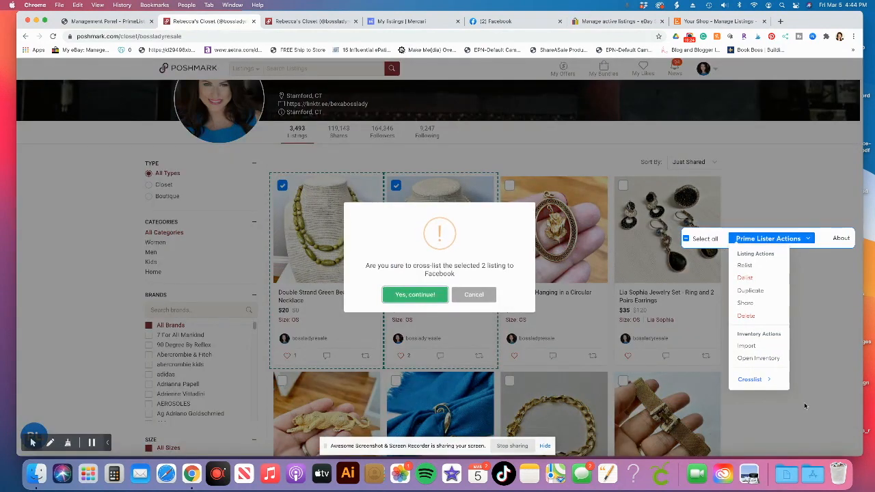
{"action": "left_click", "coordinate": [414, 295]}
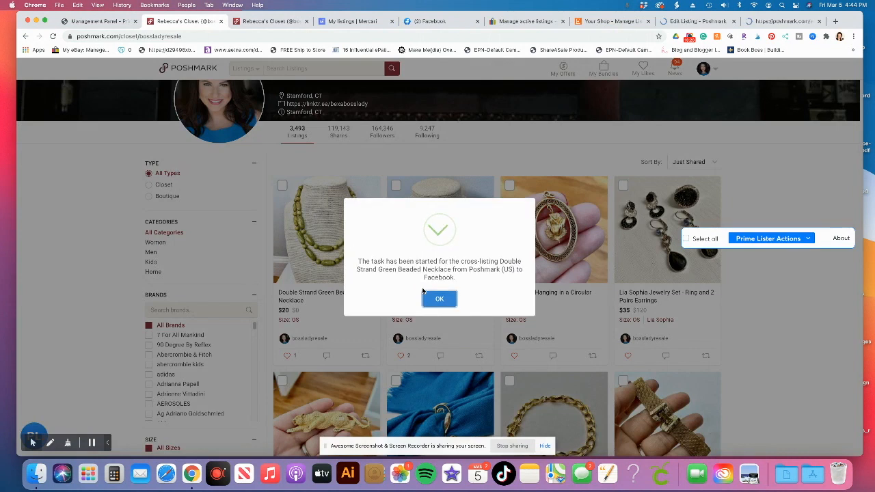
{"action": "left_click", "coordinate": [440, 299]}
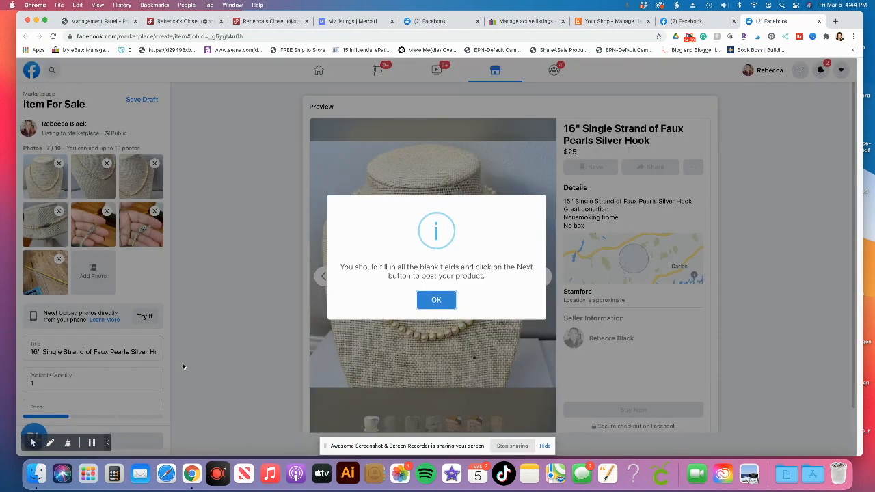
{"action": "left_click", "coordinate": [436, 300]}
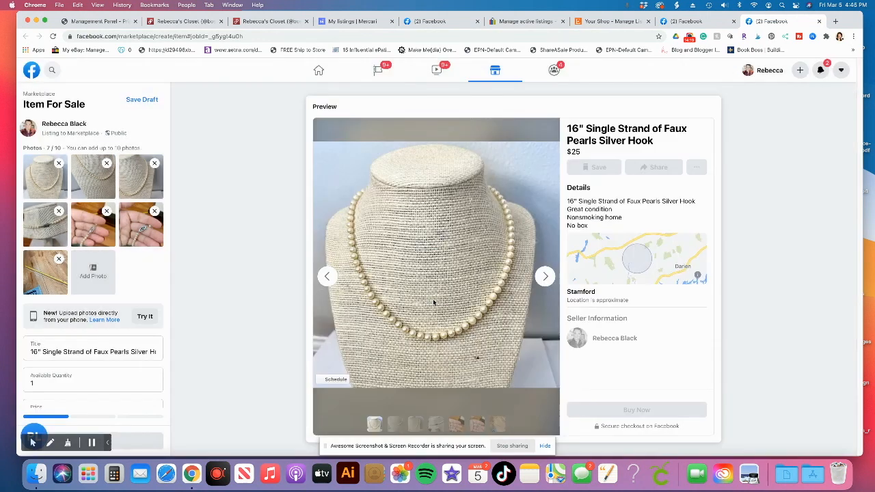
Set the faux pearl necklace listing's category to Necklaces and its condition to Used - Like New, and close the Facebook form.
{"action": "scroll", "coordinate": [130, 287], "scroll_direction": "down", "scroll_amount": 2}
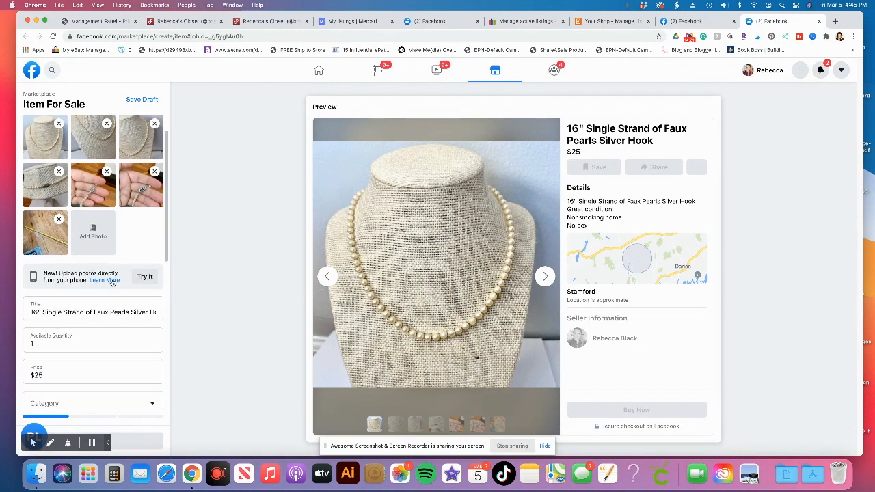
{"action": "scroll", "coordinate": [129, 269], "scroll_direction": "down", "scroll_amount": 5}
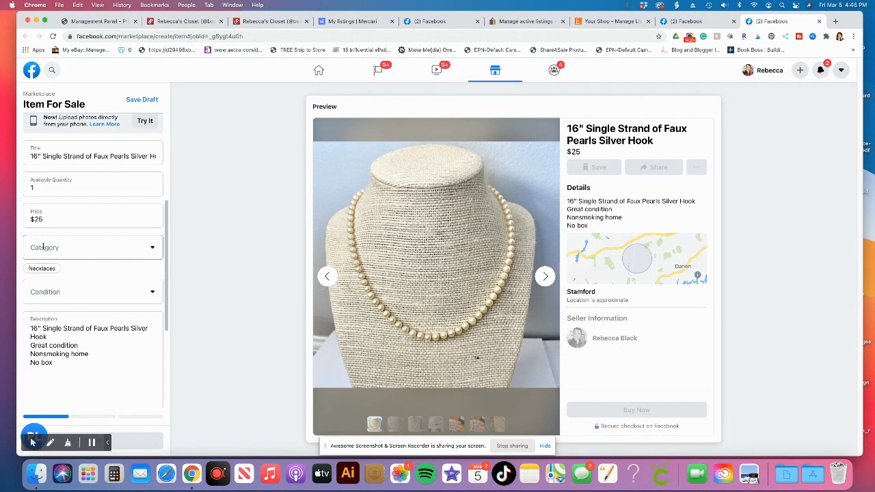
{"action": "left_click", "coordinate": [41, 268]}
{"action": "left_click", "coordinate": [148, 293]}
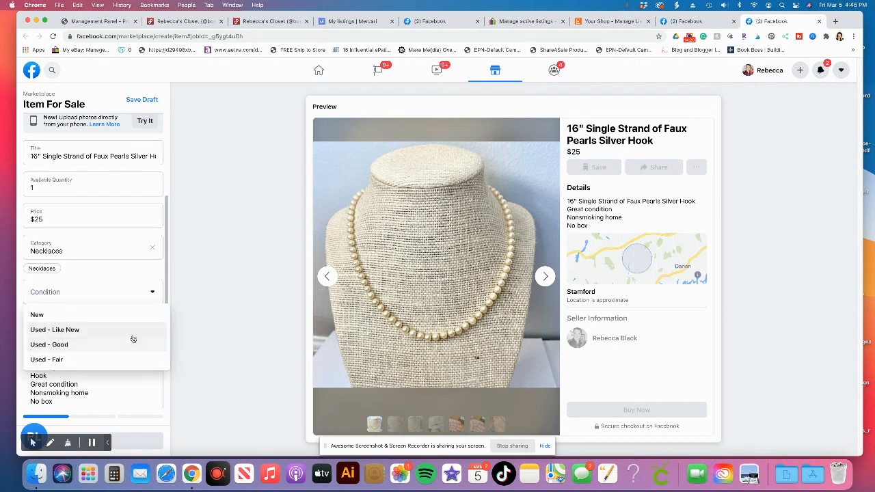
{"action": "left_click", "coordinate": [133, 336]}
{"action": "left_click", "coordinate": [132, 325]}
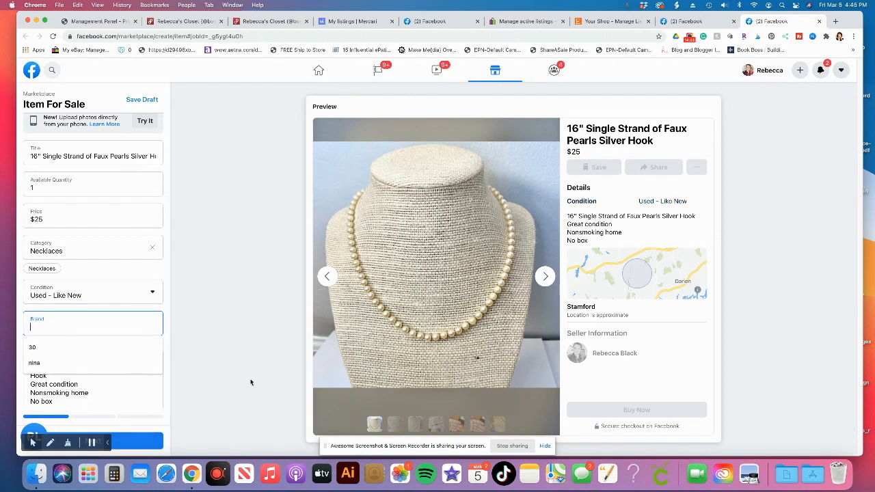
{"action": "left_click", "coordinate": [819, 21]}
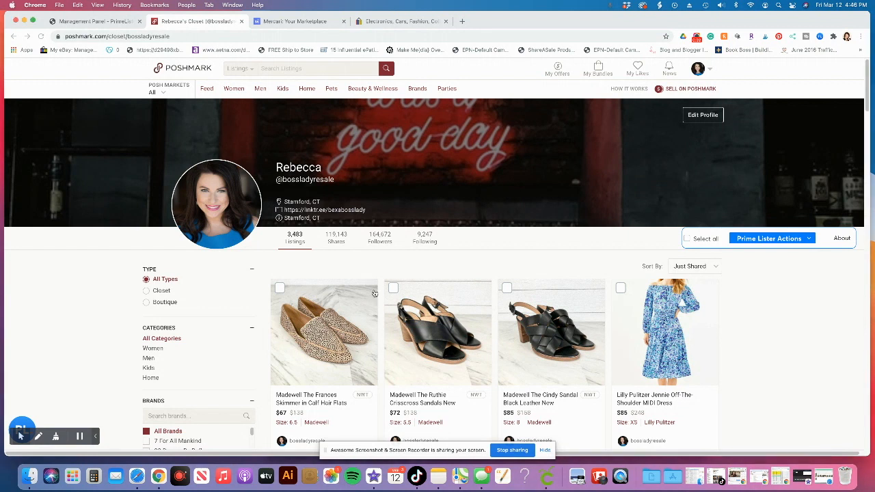
Try to crosslist the first four Poshmark closet listings and accept the PrimeLister extension update.
{"action": "mouse_move", "coordinate": [289, 287]}
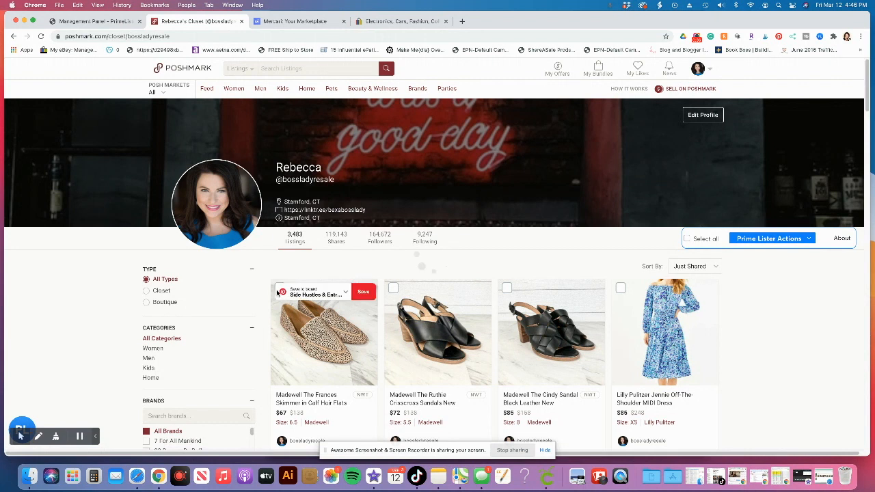
{"action": "left_click", "coordinate": [279, 288]}
{"action": "left_click", "coordinate": [393, 288]}
{"action": "left_click", "coordinate": [506, 287]}
{"action": "left_click", "coordinate": [620, 288]}
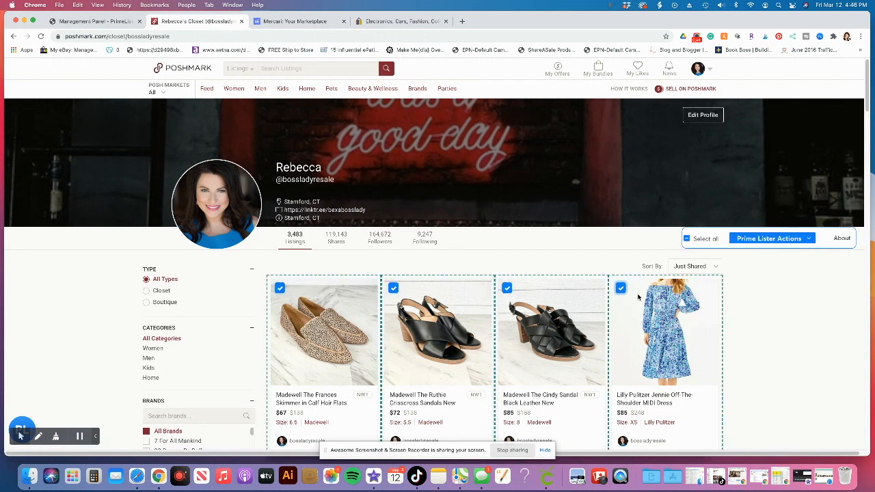
{"action": "left_click", "coordinate": [769, 239]}
{"action": "left_click", "coordinate": [757, 378]}
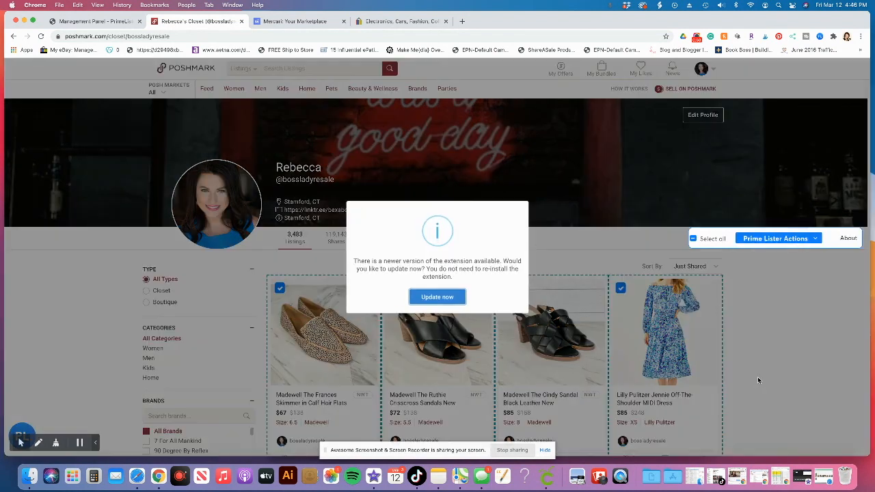
{"action": "left_click", "coordinate": [437, 295]}
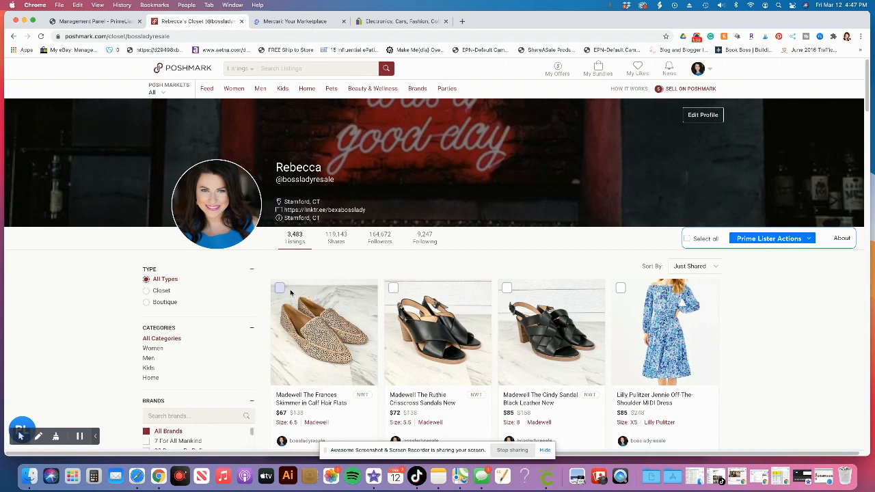
Crosslist the three Madewell shoe listings and the Lilly Pulitzer dress from the Poshmark closet to Mercari and eBay.
{"action": "left_click", "coordinate": [280, 288]}
{"action": "left_click", "coordinate": [393, 288]}
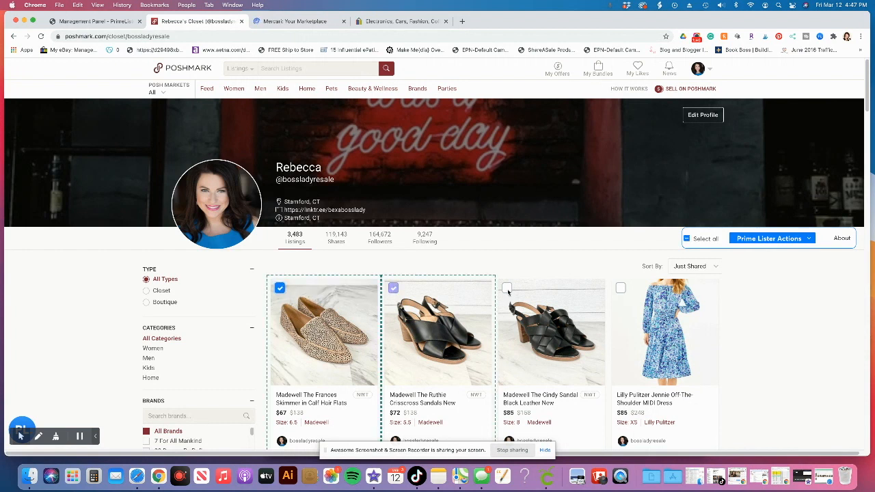
{"action": "left_click", "coordinate": [507, 288]}
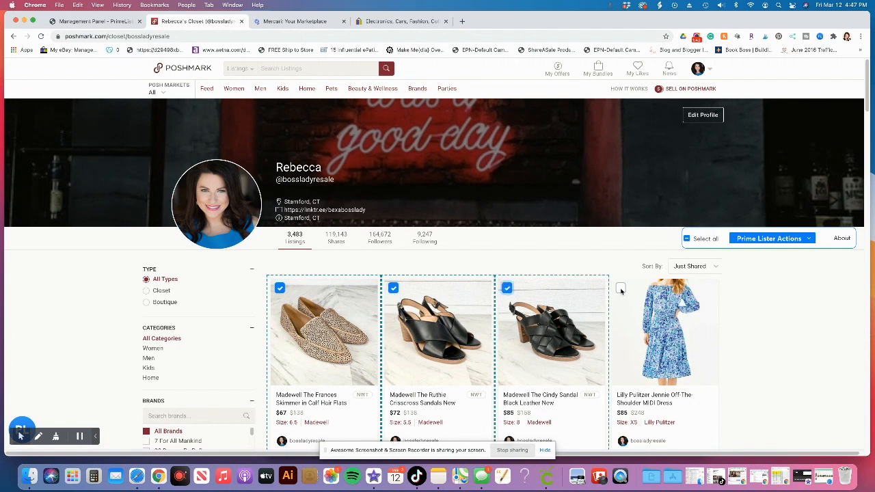
{"action": "left_click", "coordinate": [621, 289]}
{"action": "left_click", "coordinate": [769, 239]}
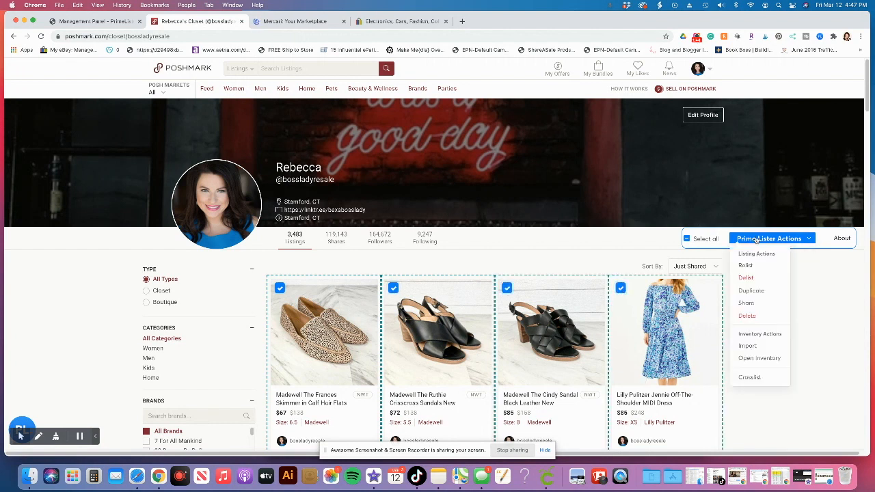
{"action": "left_click", "coordinate": [749, 378]}
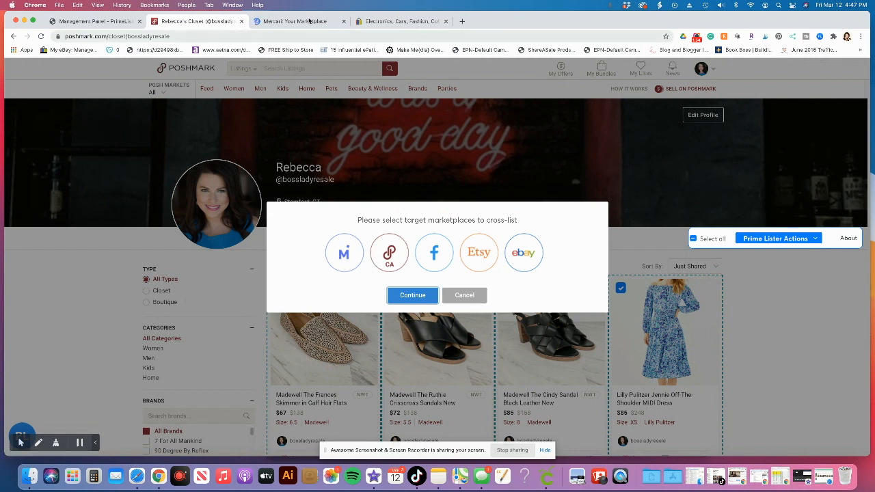
{"action": "left_click", "coordinate": [345, 256]}
{"action": "left_click", "coordinate": [519, 256]}
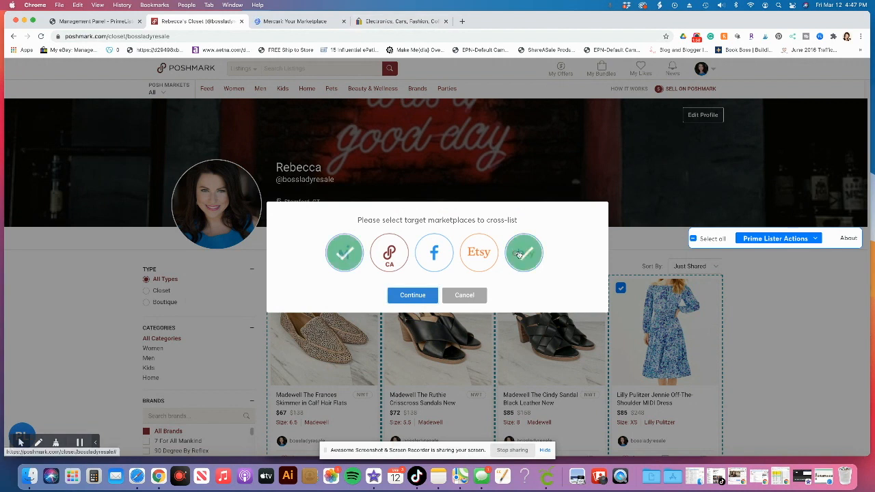
{"action": "left_click", "coordinate": [412, 294]}
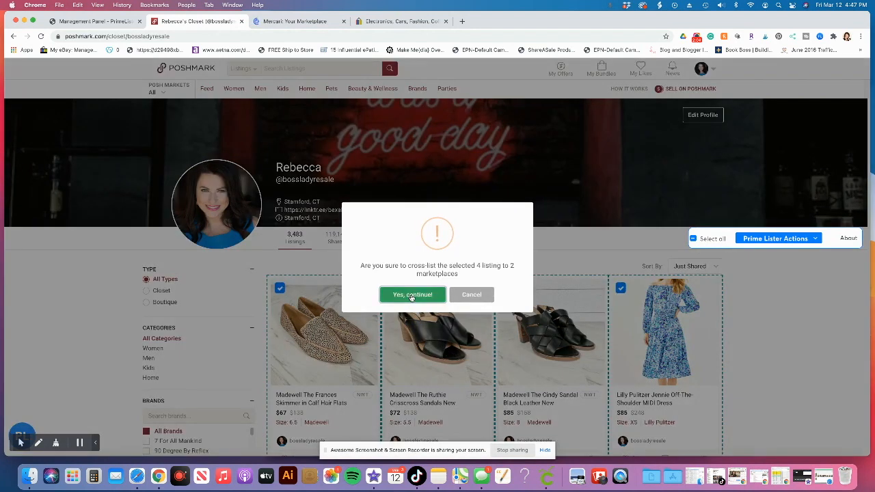
{"action": "left_click", "coordinate": [412, 295]}
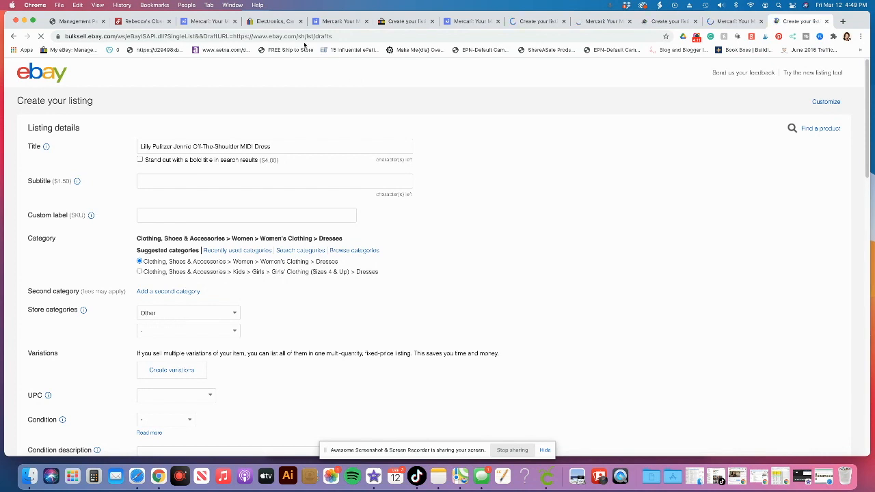
Review the prefilled eBay listing for the Madewell Frances Skimmer flats, acknowledging the notice about blank fields.
{"action": "left_click", "coordinate": [272, 22]}
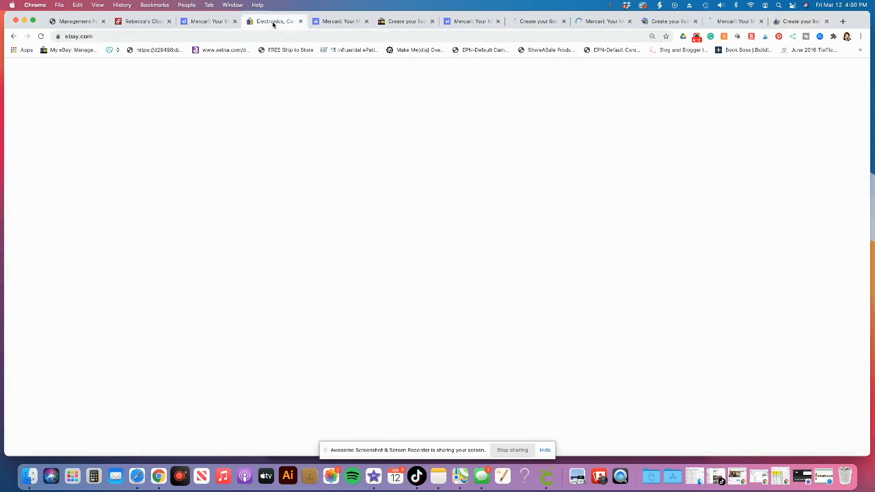
{"action": "left_click", "coordinate": [322, 22]}
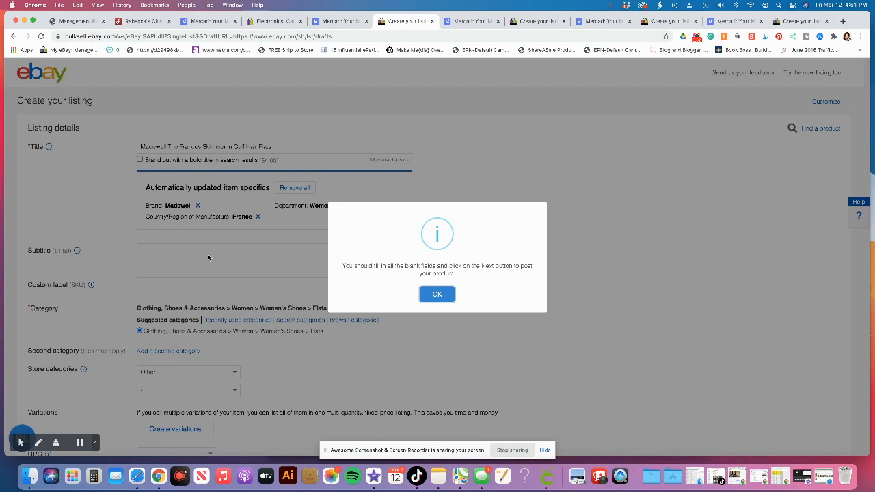
{"action": "left_click", "coordinate": [435, 296]}
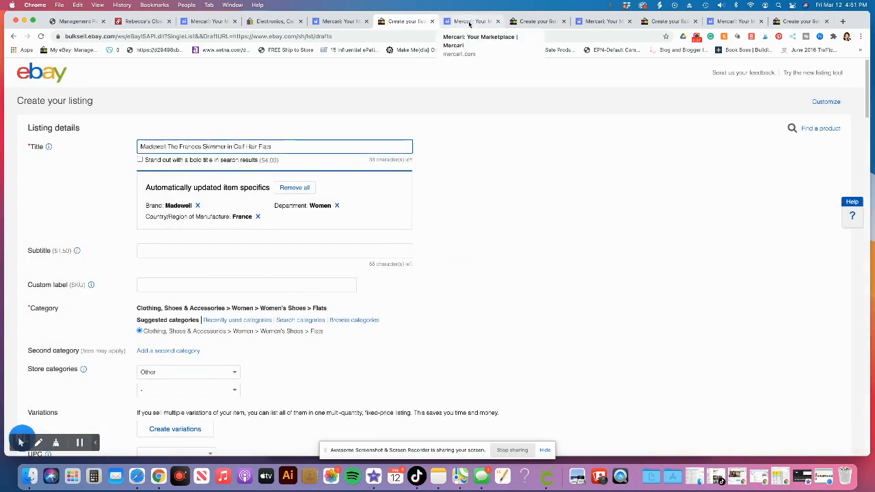
Check the prefilled Mercari and eBay listings for the Madewell Ruthie Crisscross Sandals, acknowledging the notice on each.
{"action": "left_click", "coordinate": [469, 21]}
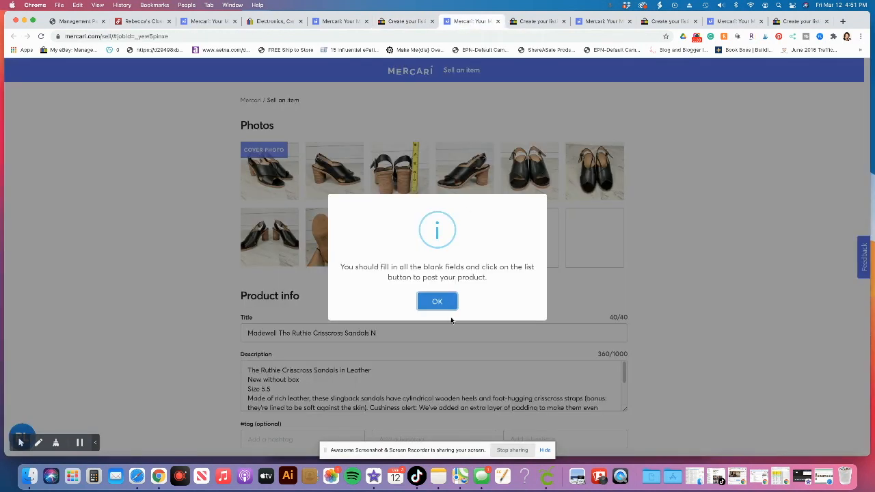
{"action": "left_click", "coordinate": [437, 301]}
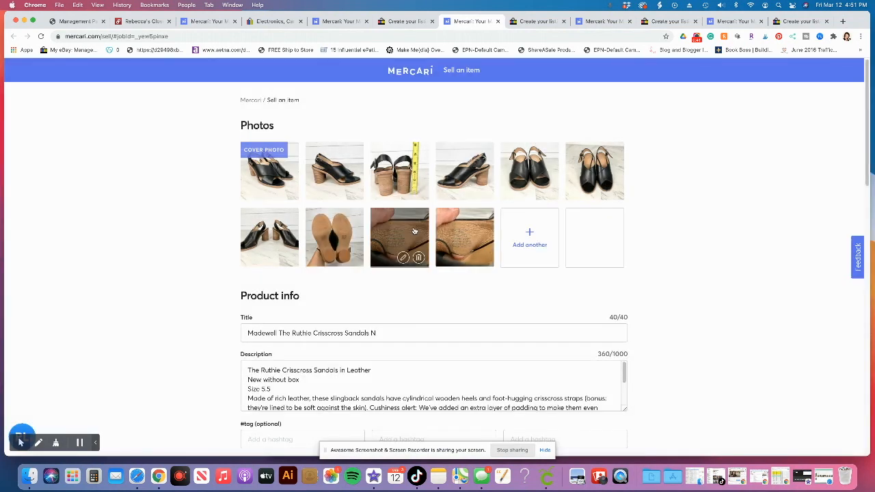
{"action": "left_click", "coordinate": [534, 22]}
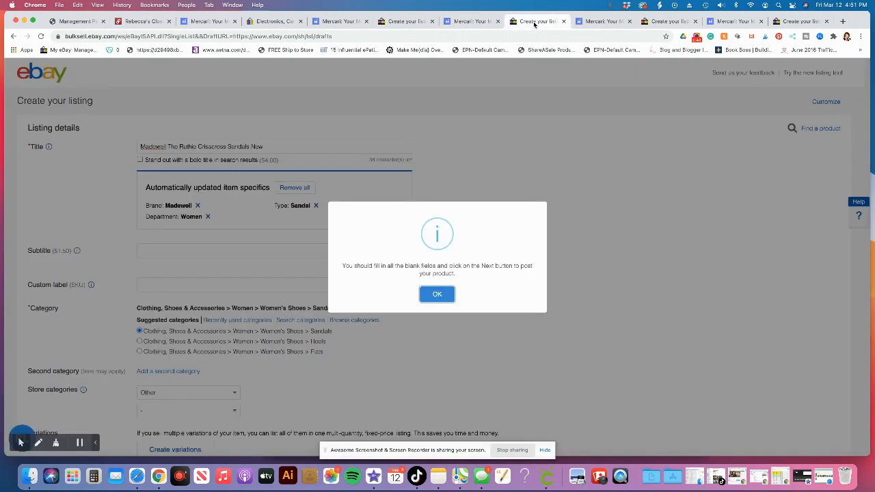
{"action": "left_click", "coordinate": [435, 295]}
{"action": "scroll", "coordinate": [468, 286], "scroll_direction": "down", "scroll_amount": 5}
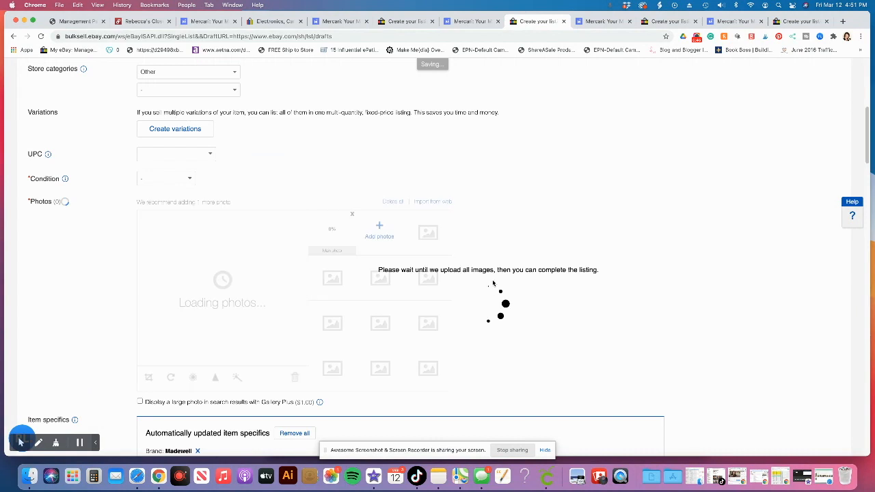
{"action": "scroll", "coordinate": [301, 292], "scroll_direction": "down", "scroll_amount": 2}
Check the prefilled Mercari listing for the Madewell Cindy Sandal, acknowledge its notice, and go to the matching eBay listing.
{"action": "left_click", "coordinate": [599, 22]}
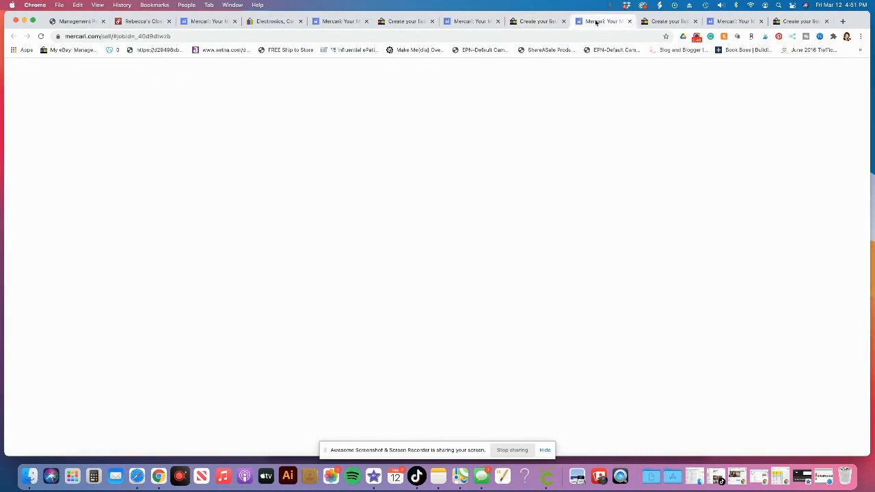
{"action": "left_click", "coordinate": [437, 301]}
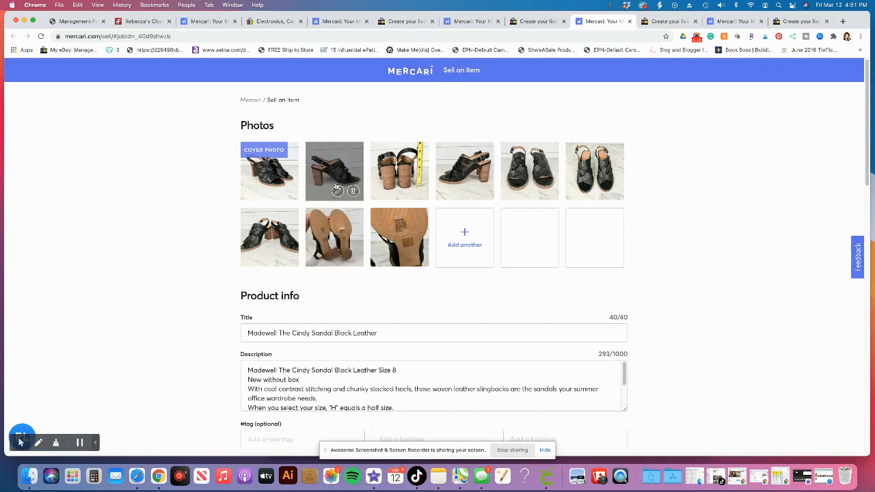
{"action": "left_click", "coordinate": [669, 21]}
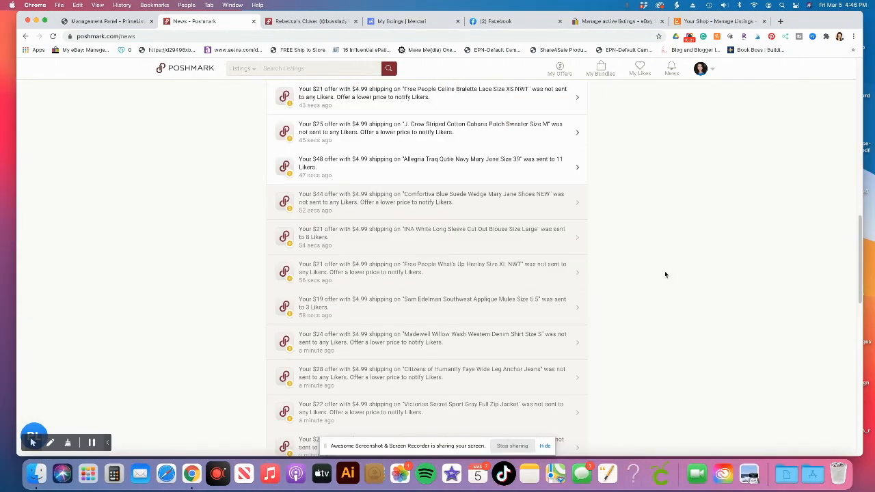
Examine the Poshmark News feed for the automated offers to likers, their prices and the shipping discount.
{"action": "scroll", "coordinate": [665, 274], "scroll_direction": "up", "scroll_amount": 15}
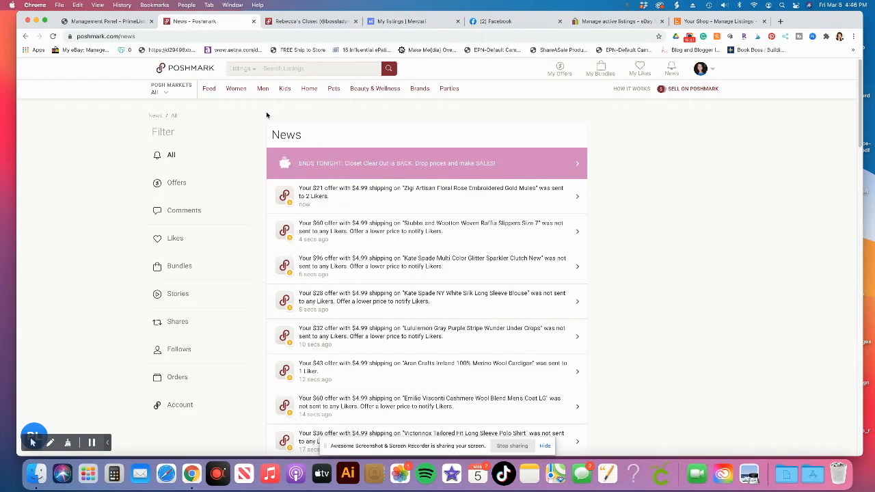
{"action": "scroll", "coordinate": [606, 244], "scroll_direction": "down", "scroll_amount": 1}
{"action": "scroll", "coordinate": [609, 245], "scroll_direction": "down", "scroll_amount": 10}
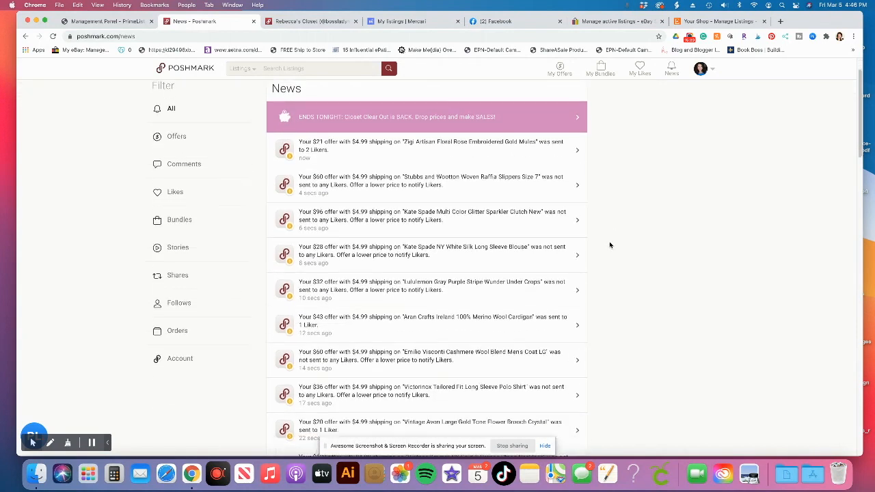
{"action": "scroll", "coordinate": [616, 246], "scroll_direction": "down", "scroll_amount": 15}
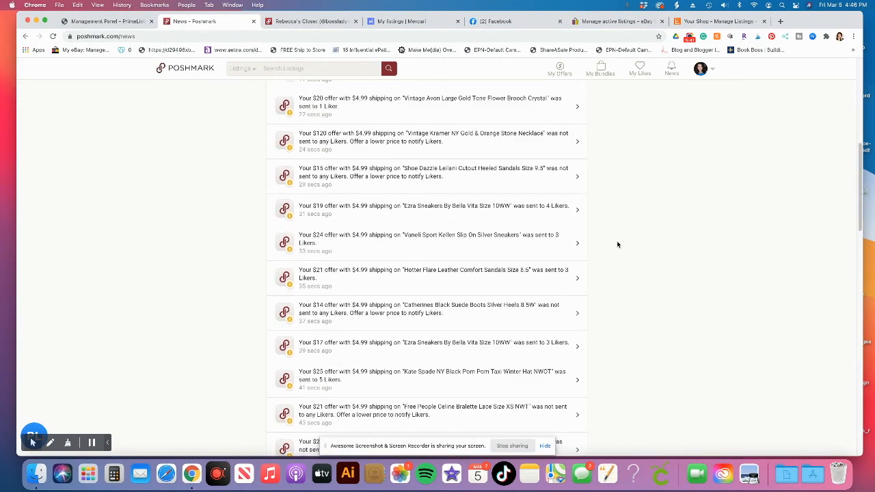
{"action": "scroll", "coordinate": [618, 246], "scroll_direction": "down", "scroll_amount": 20}
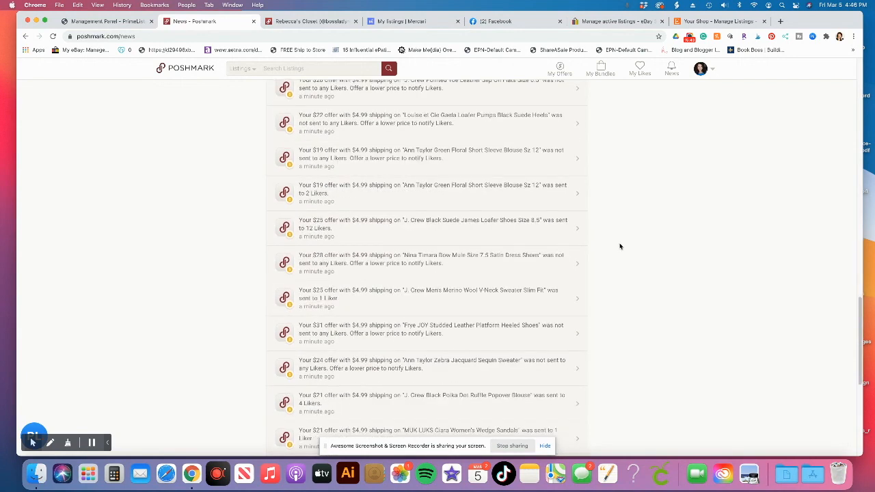
{"action": "scroll", "coordinate": [620, 247], "scroll_direction": "down", "scroll_amount": 6}
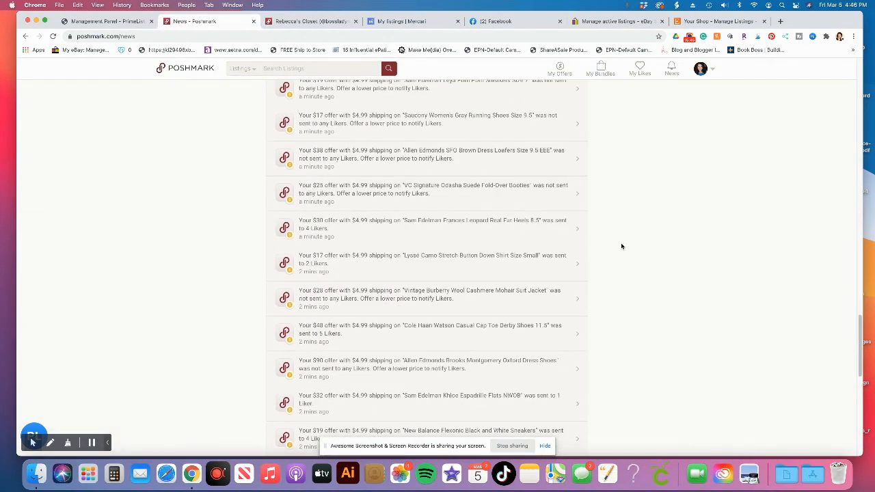
{"action": "scroll", "coordinate": [621, 250], "scroll_direction": "down", "scroll_amount": 10}
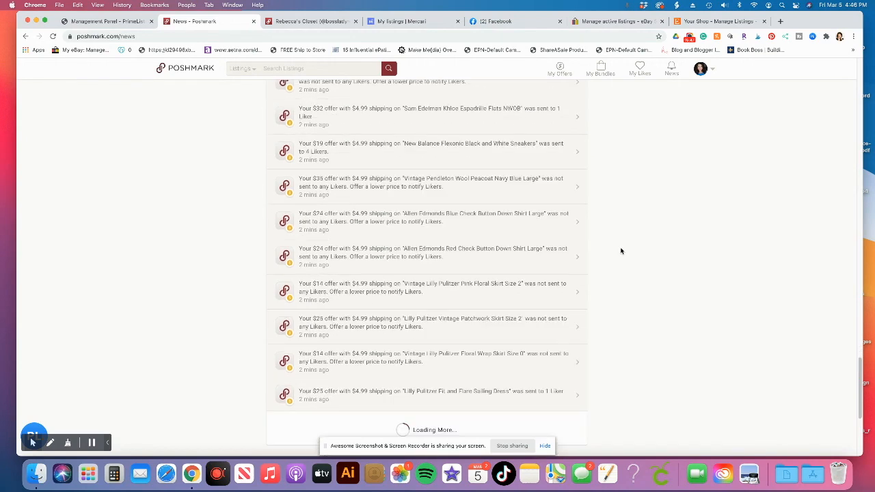
{"action": "scroll", "coordinate": [619, 249], "scroll_direction": "down", "scroll_amount": 15}
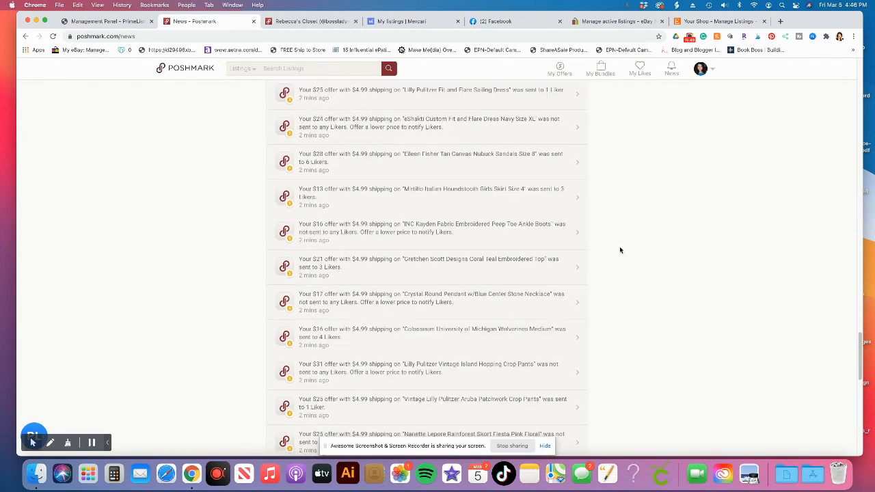
{"action": "scroll", "coordinate": [619, 251], "scroll_direction": "down", "scroll_amount": 15}
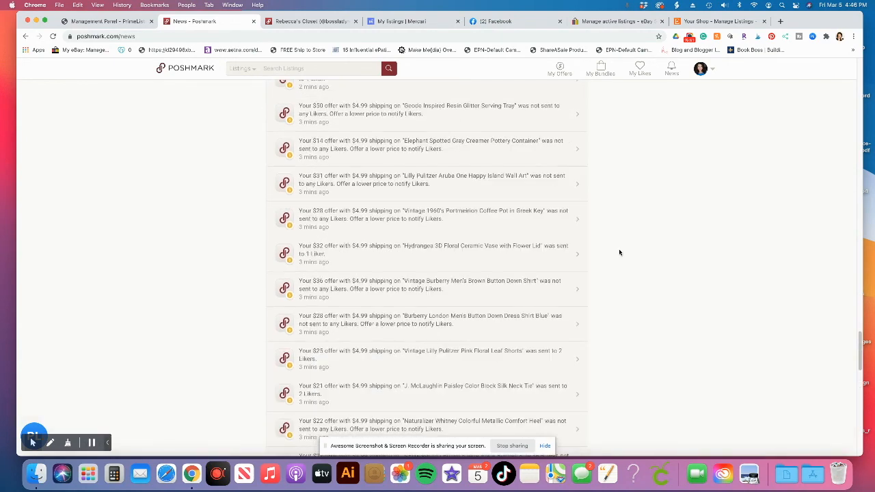
{"action": "scroll", "coordinate": [620, 254], "scroll_direction": "down", "scroll_amount": 15}
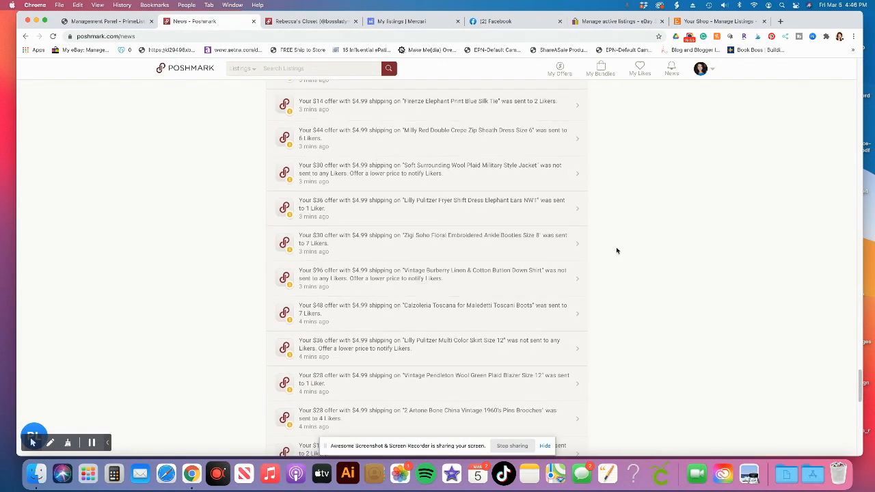
Return to the newest entries of the Poshmark News feed and check the latest automated offers to likers.
{"action": "scroll", "coordinate": [676, 215], "scroll_direction": "up", "scroll_amount": 10}
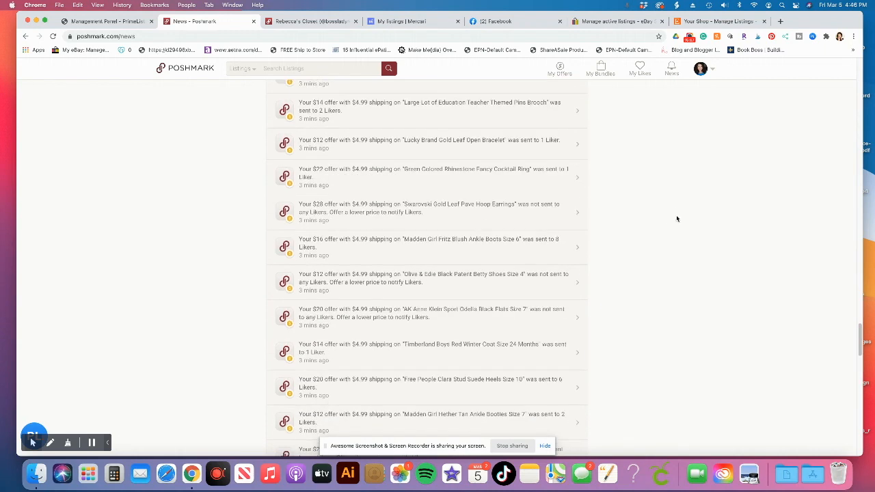
{"action": "scroll", "coordinate": [667, 228], "scroll_direction": "up", "scroll_amount": 10}
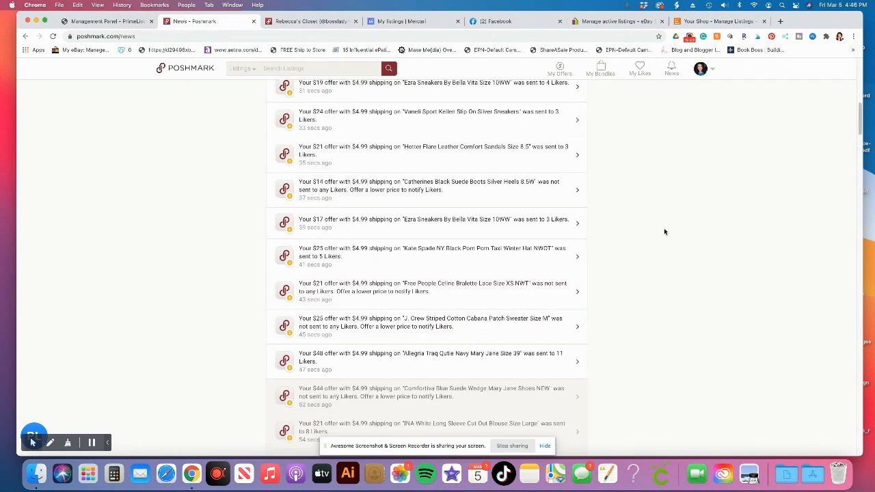
{"action": "scroll", "coordinate": [363, 203], "scroll_direction": "down", "scroll_amount": 5}
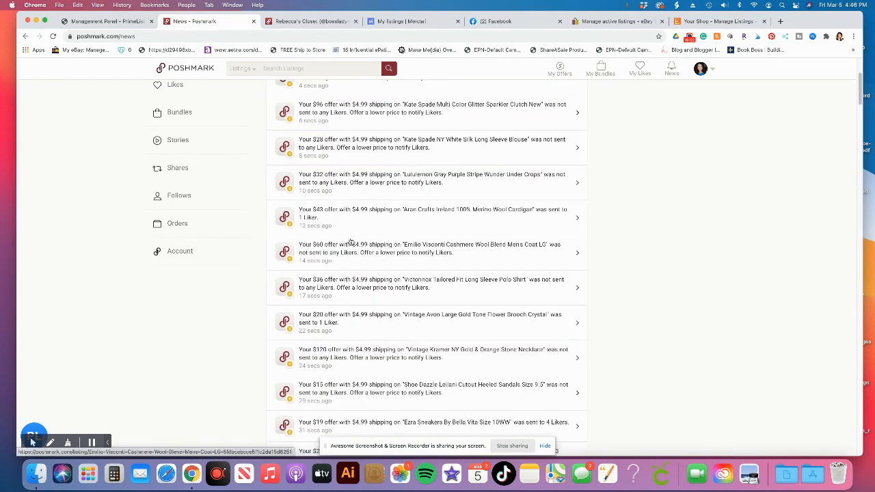
{"action": "scroll", "coordinate": [515, 171], "scroll_direction": "up", "scroll_amount": 2}
{"action": "scroll", "coordinate": [692, 168], "scroll_direction": "up", "scroll_amount": 3}
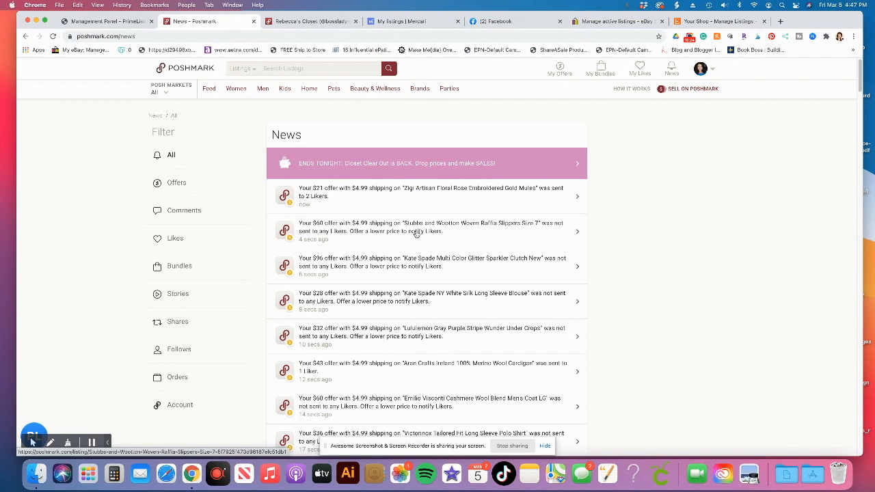
Open PrimeLister's Knowledge Base and look over its article categories, from FAQ and Getting Started to Troubleshooting.
{"action": "left_click", "coordinate": [100, 22]}
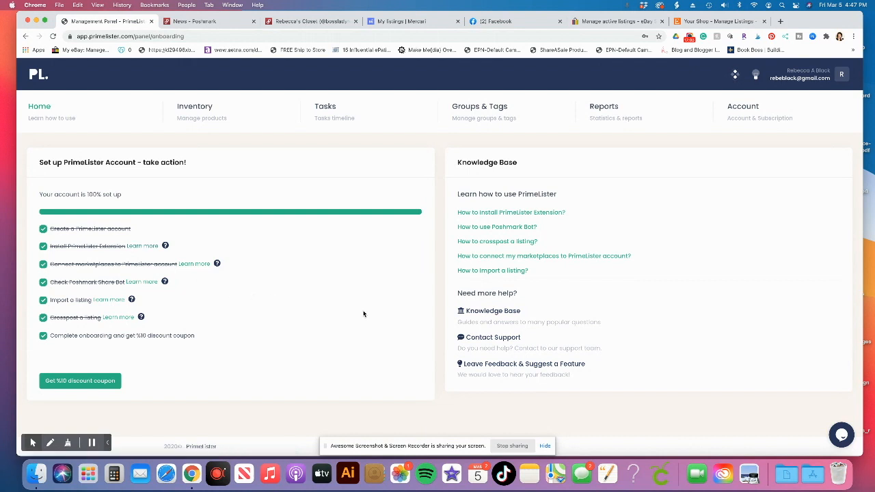
{"action": "left_click", "coordinate": [494, 314]}
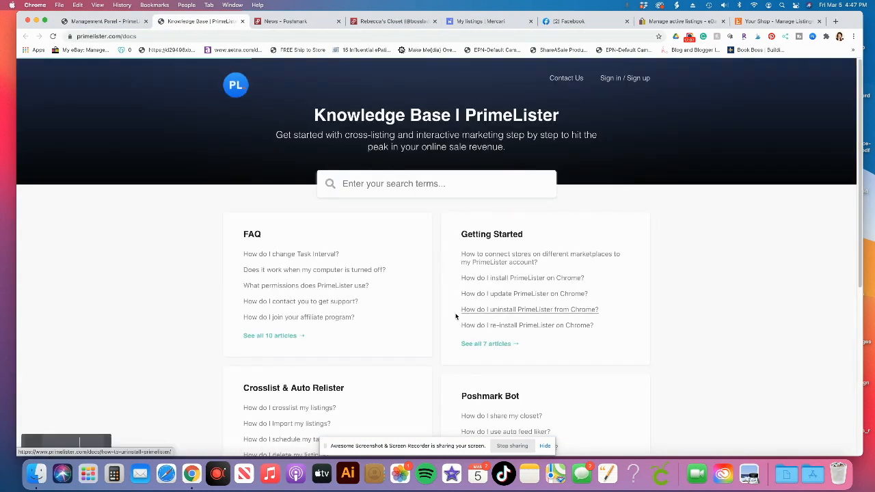
{"action": "scroll", "coordinate": [416, 332], "scroll_direction": "down", "scroll_amount": 5}
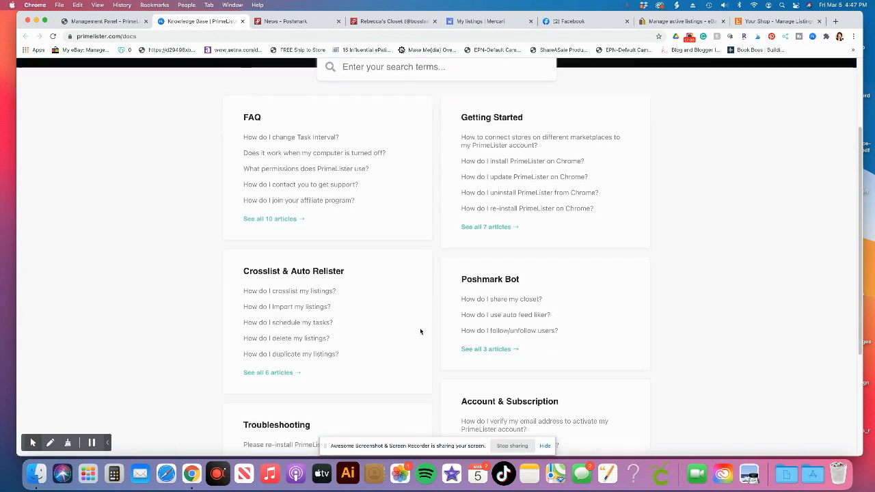
{"action": "scroll", "coordinate": [419, 331], "scroll_direction": "down", "scroll_amount": 3}
{"action": "scroll", "coordinate": [417, 331], "scroll_direction": "up", "scroll_amount": 5}
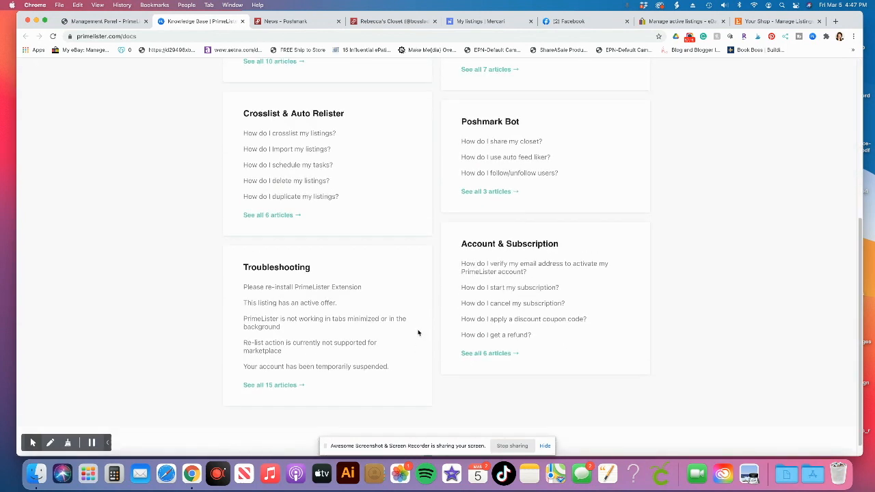
{"action": "scroll", "coordinate": [419, 331], "scroll_direction": "up", "scroll_amount": 2}
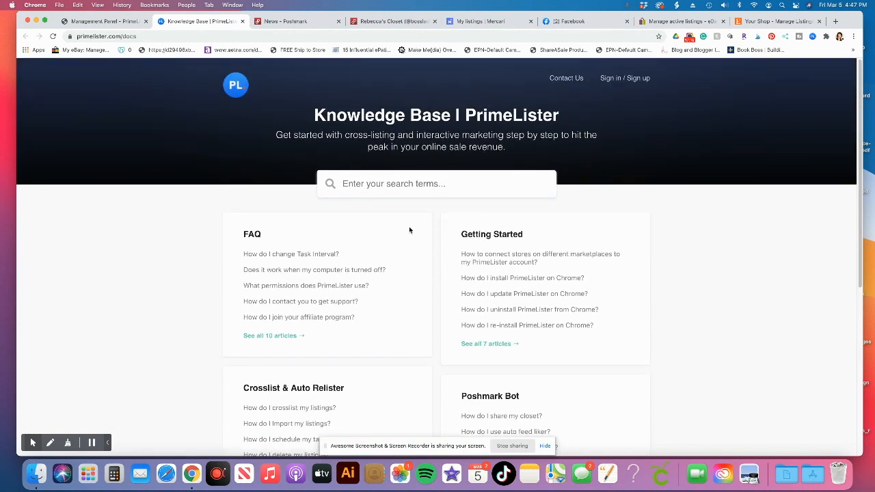
Go to the PrimeLister inventory and look through the imported items and the platforms they are listed on.
{"action": "left_click", "coordinate": [100, 24]}
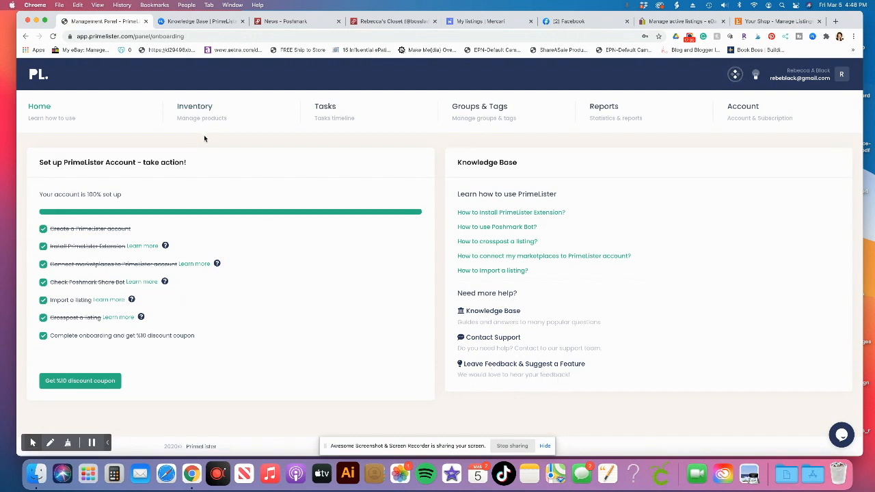
{"action": "left_click", "coordinate": [201, 111]}
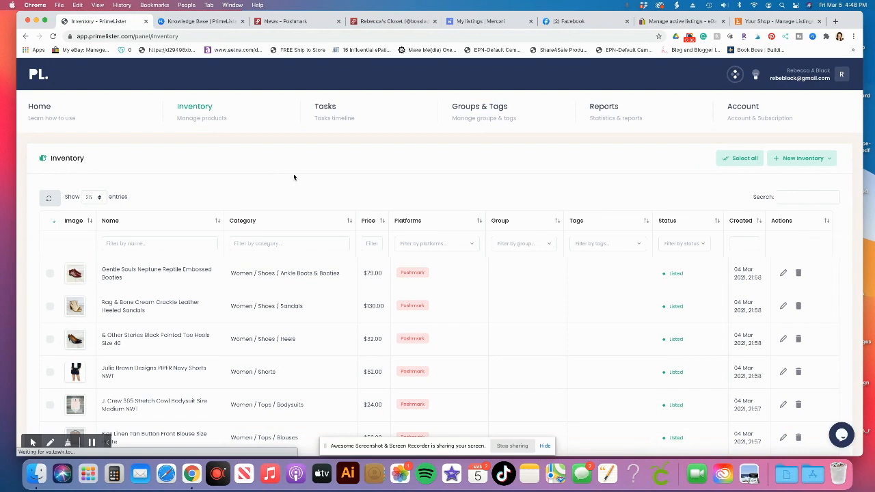
{"action": "scroll", "coordinate": [294, 177], "scroll_direction": "down", "scroll_amount": 10}
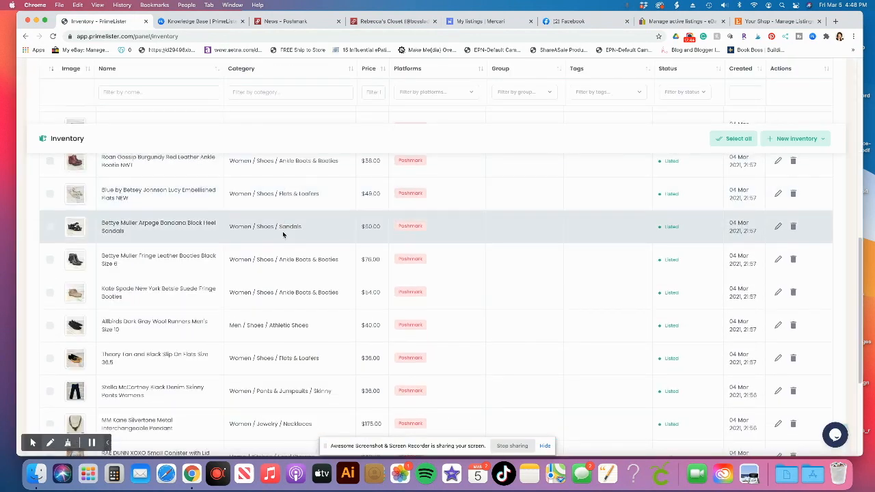
{"action": "scroll", "coordinate": [308, 246], "scroll_direction": "down", "scroll_amount": 3}
{"action": "scroll", "coordinate": [417, 269], "scroll_direction": "up", "scroll_amount": 4}
{"action": "scroll", "coordinate": [416, 268], "scroll_direction": "up", "scroll_amount": 5}
{"action": "scroll", "coordinate": [410, 277], "scroll_direction": "down", "scroll_amount": 1}
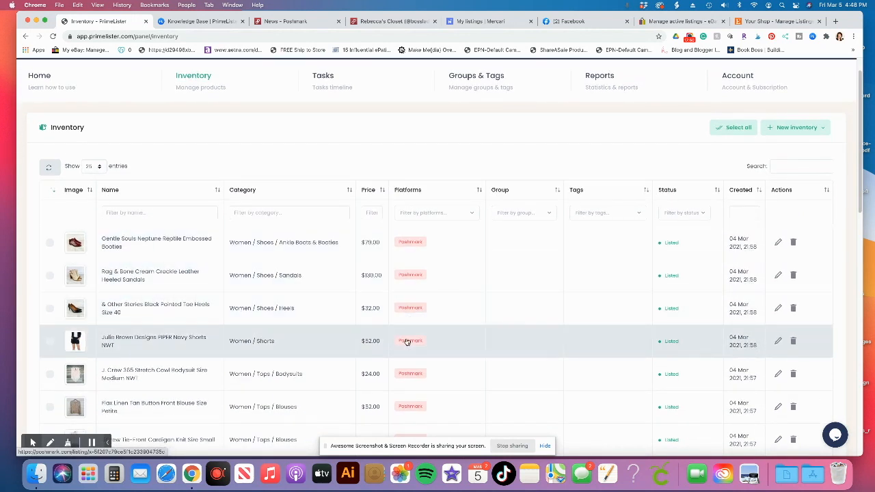
{"action": "scroll", "coordinate": [419, 343], "scroll_direction": "down", "scroll_amount": 1}
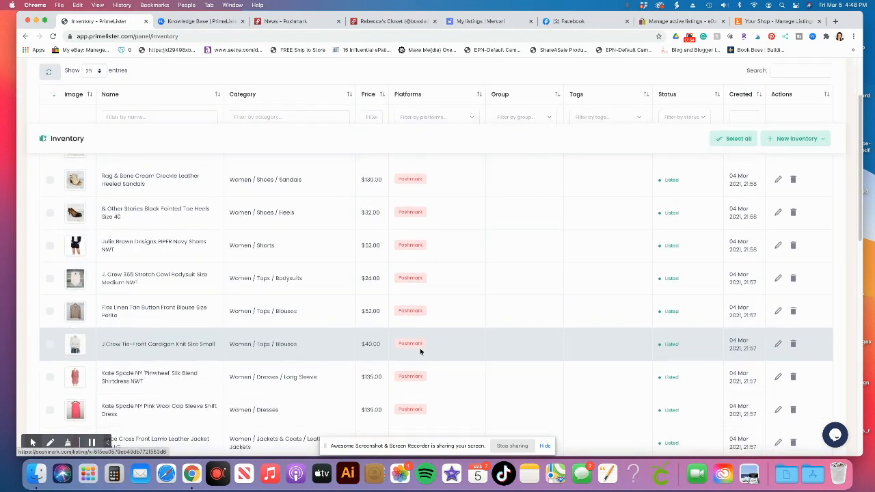
Look through the next page of the inventory for items crosslisted to Mercari, eBay and Facebook.
{"action": "scroll", "coordinate": [419, 347], "scroll_direction": "down", "scroll_amount": 10}
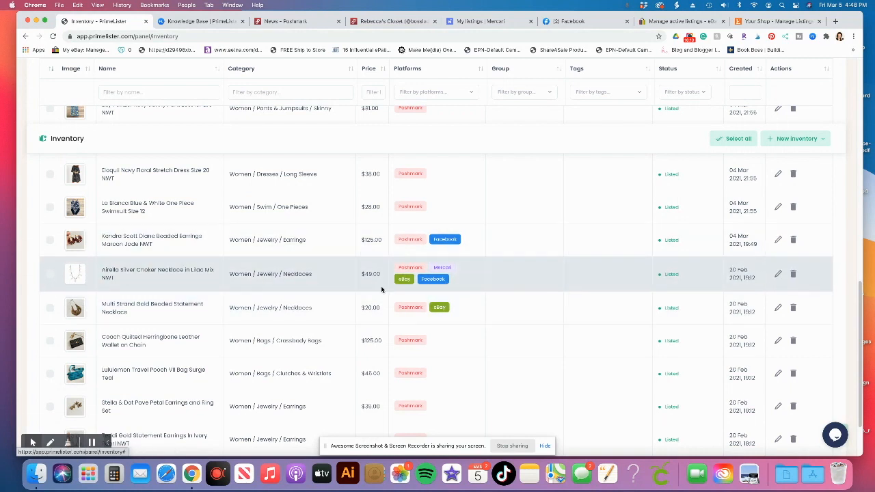
{"action": "scroll", "coordinate": [381, 289], "scroll_direction": "up", "scroll_amount": 15}
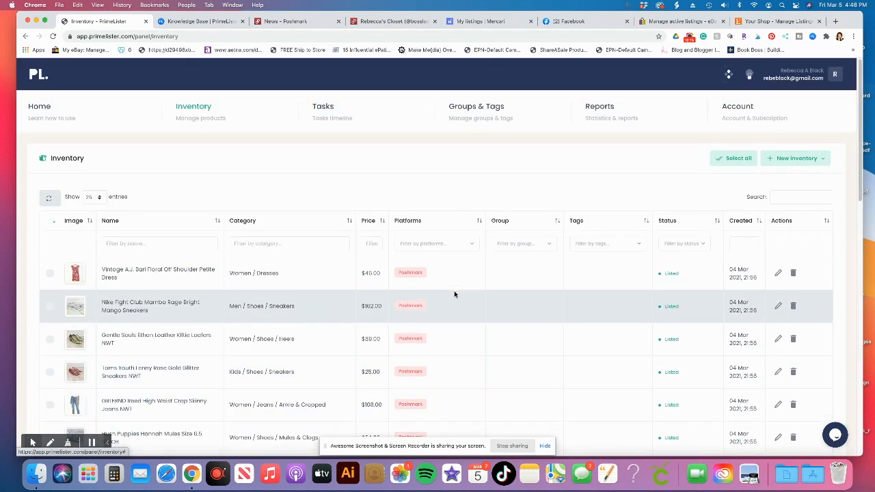
{"action": "scroll", "coordinate": [454, 290], "scroll_direction": "down", "scroll_amount": 5}
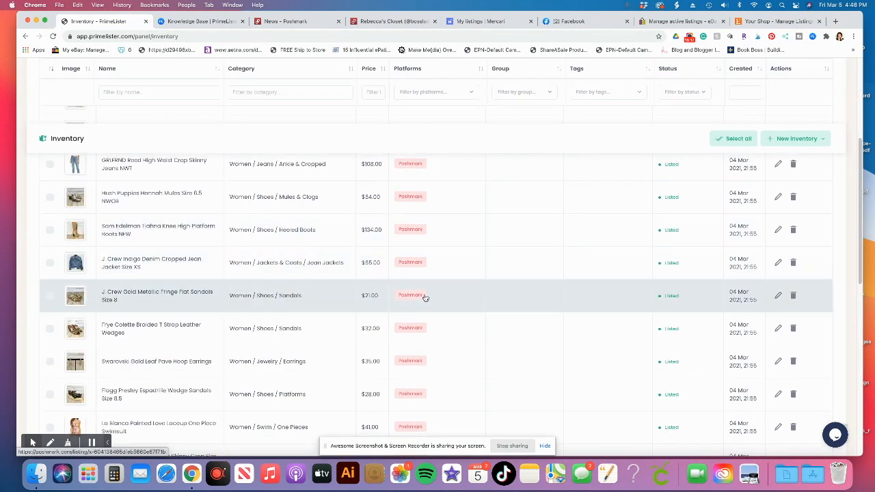
{"action": "scroll", "coordinate": [460, 296], "scroll_direction": "down", "scroll_amount": 1}
{"action": "scroll", "coordinate": [461, 297], "scroll_direction": "down", "scroll_amount": 3}
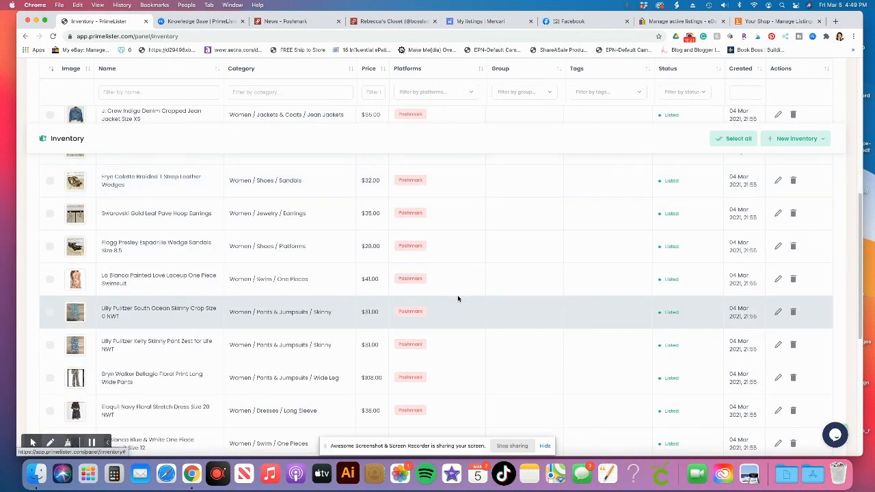
{"action": "scroll", "coordinate": [456, 295], "scroll_direction": "up", "scroll_amount": 10}
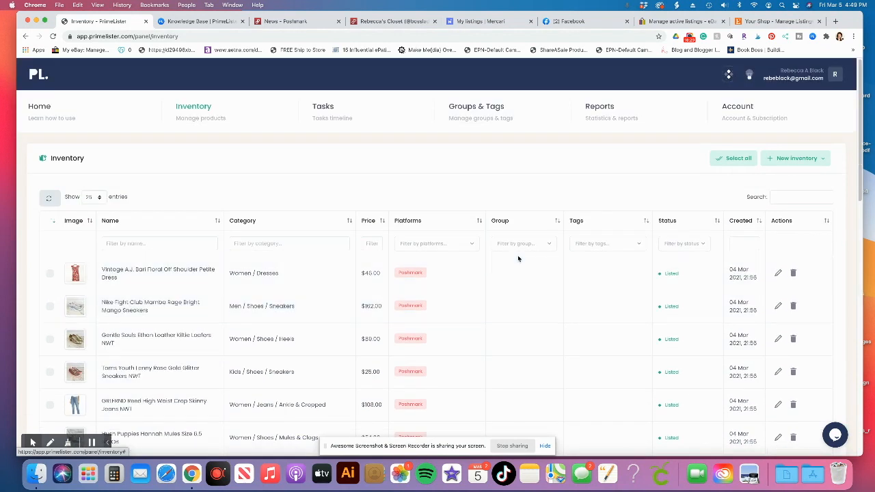
View the group and tag filter options of the inventory list without applying any filter.
{"action": "left_click", "coordinate": [550, 247]}
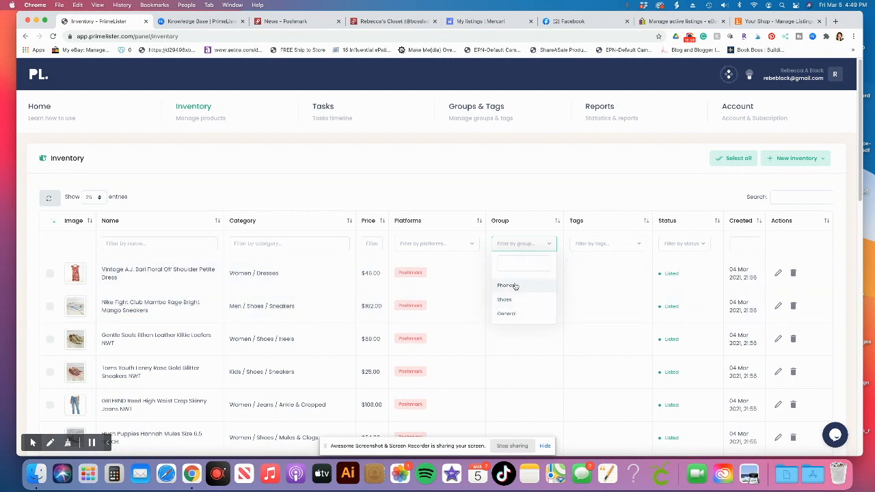
{"action": "left_click", "coordinate": [640, 245]}
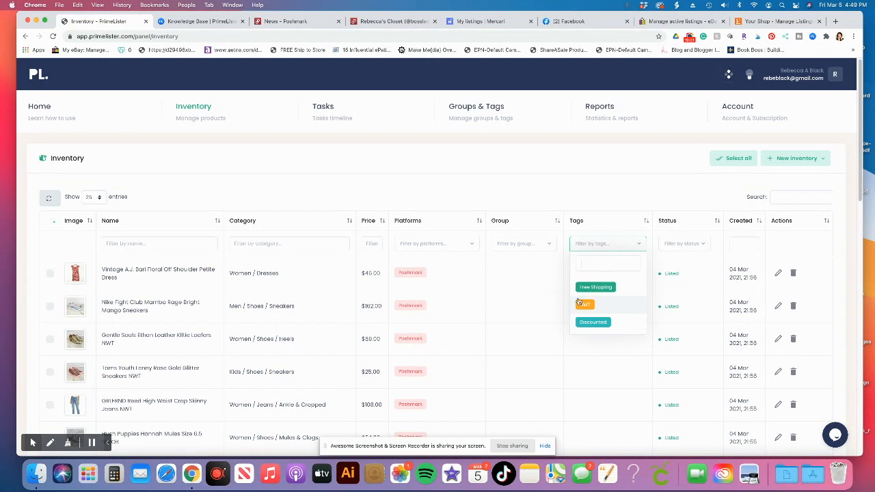
{"action": "left_click", "coordinate": [316, 177]}
Open the PrimeLister tasks timeline and examine the status of the re-list and import tasks.
{"action": "left_click", "coordinate": [324, 111]}
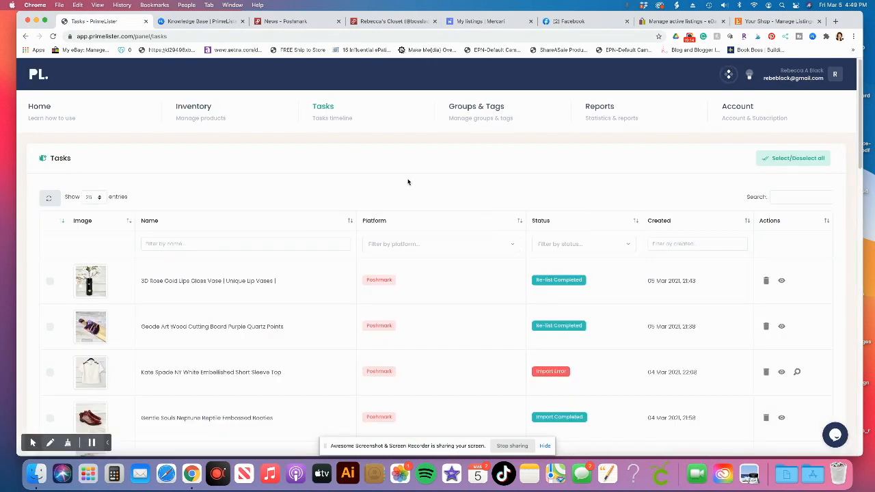
{"action": "scroll", "coordinate": [448, 195], "scroll_direction": "down", "scroll_amount": 2}
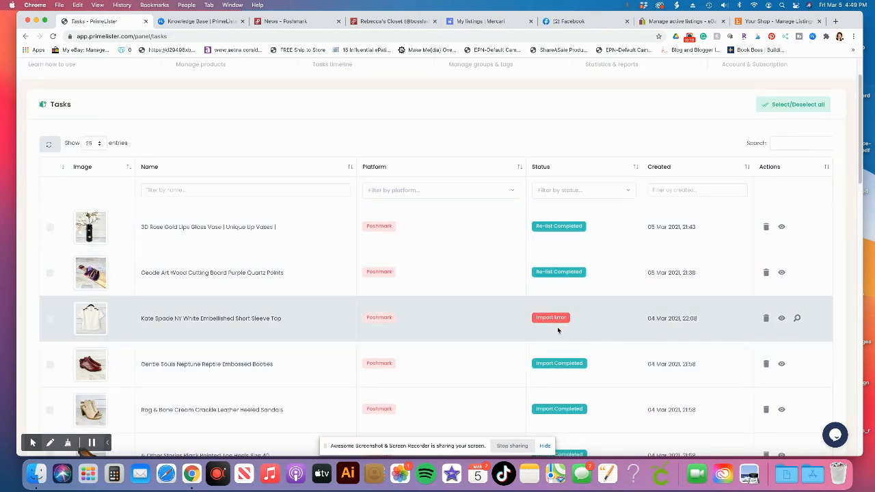
{"action": "scroll", "coordinate": [474, 283], "scroll_direction": "down", "scroll_amount": 1}
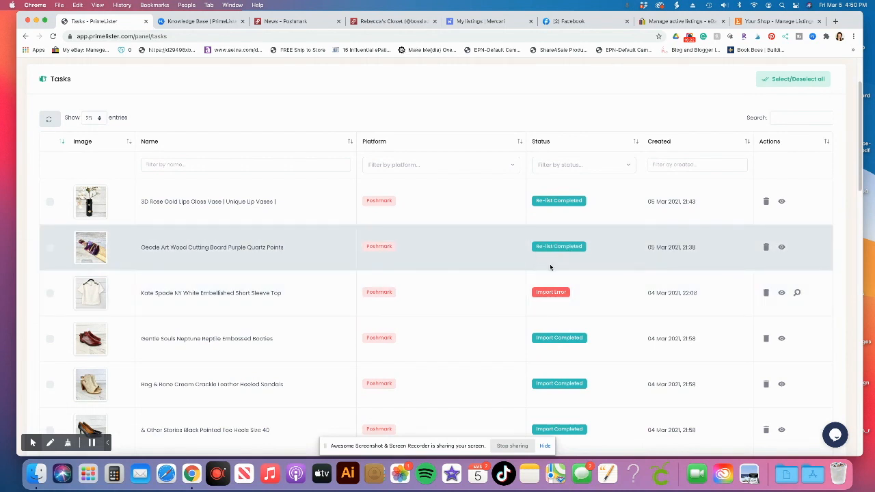
{"action": "scroll", "coordinate": [553, 265], "scroll_direction": "down", "scroll_amount": 8}
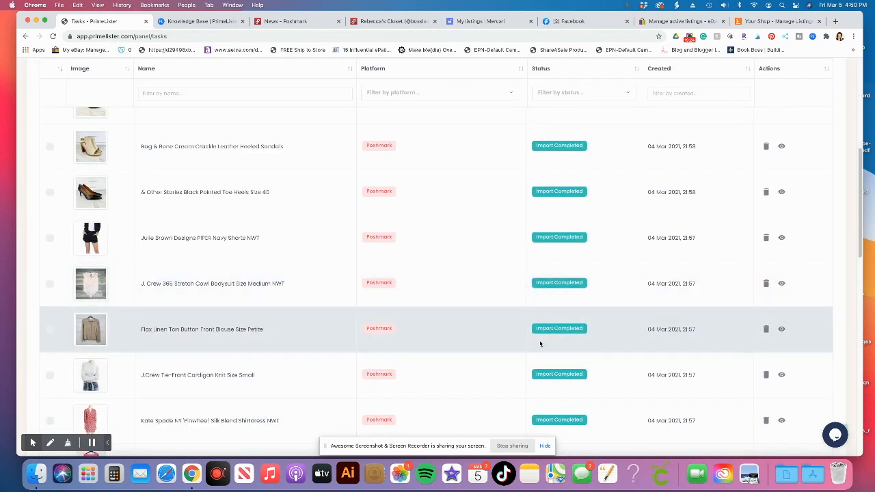
{"action": "scroll", "coordinate": [566, 351], "scroll_direction": "down", "scroll_amount": 7}
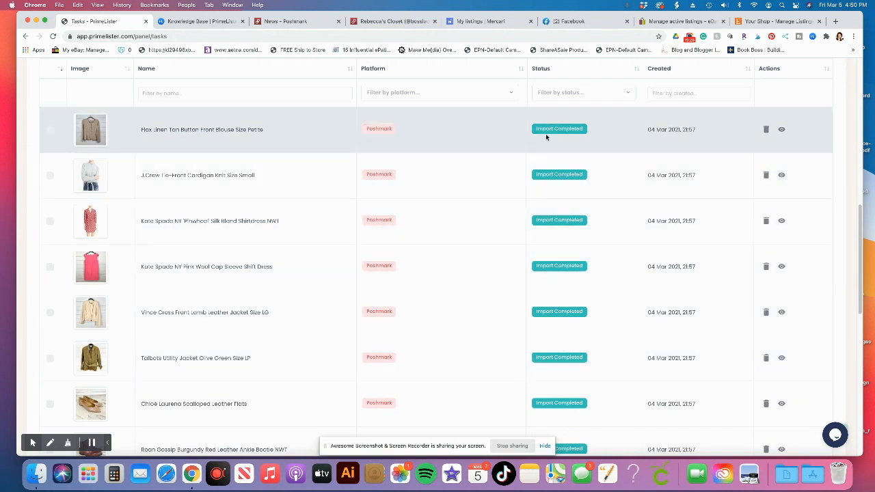
{"action": "scroll", "coordinate": [472, 278], "scroll_direction": "down", "scroll_amount": 4}
{"action": "scroll", "coordinate": [473, 280], "scroll_direction": "up", "scroll_amount": 15}
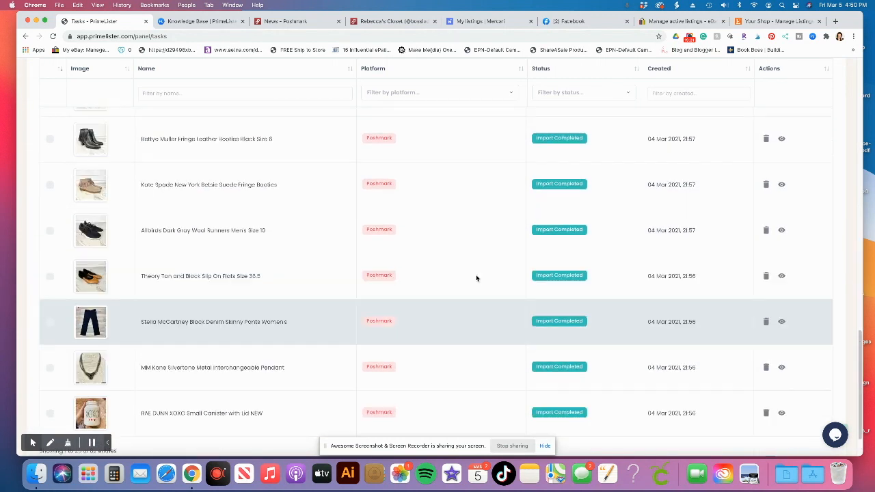
View the existing product groups and tags in PrimeLister, and return to its home page.
{"action": "left_click", "coordinate": [485, 121]}
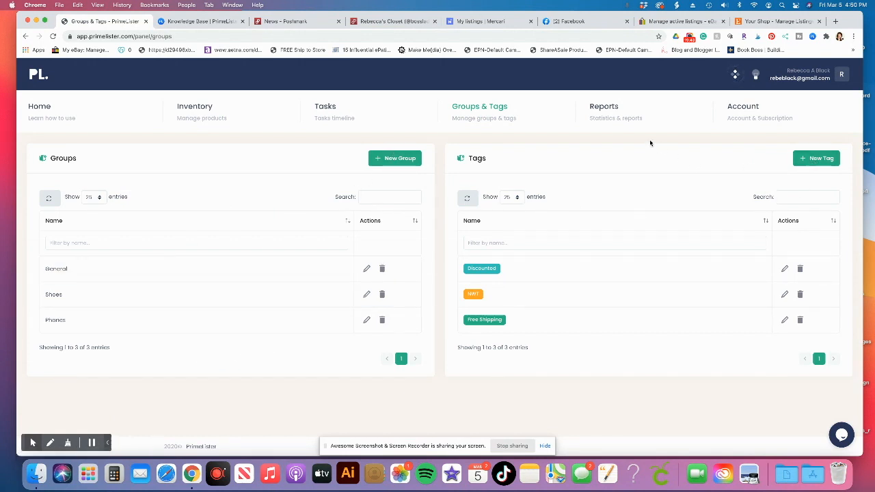
{"action": "left_click", "coordinate": [41, 108]}
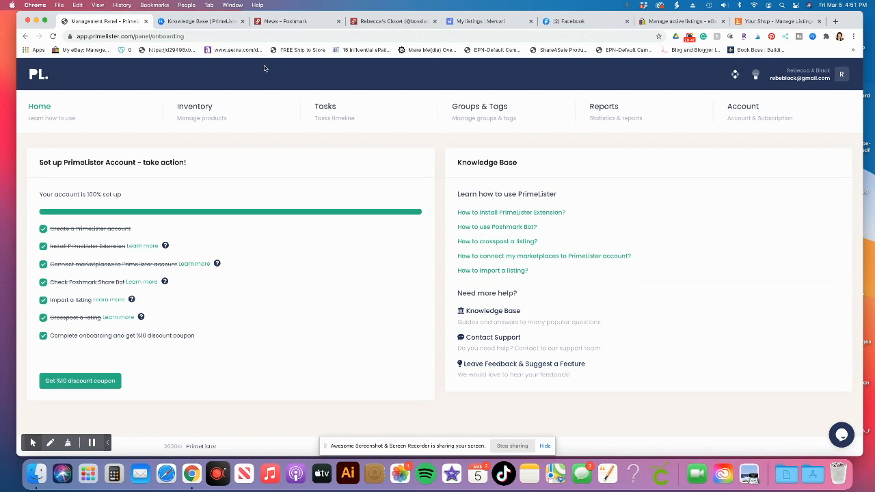
View your own closet on Poshmark, and go back to the PrimeLister home page.
{"action": "left_click", "coordinate": [301, 23]}
{"action": "mouse_move", "coordinate": [707, 70]}
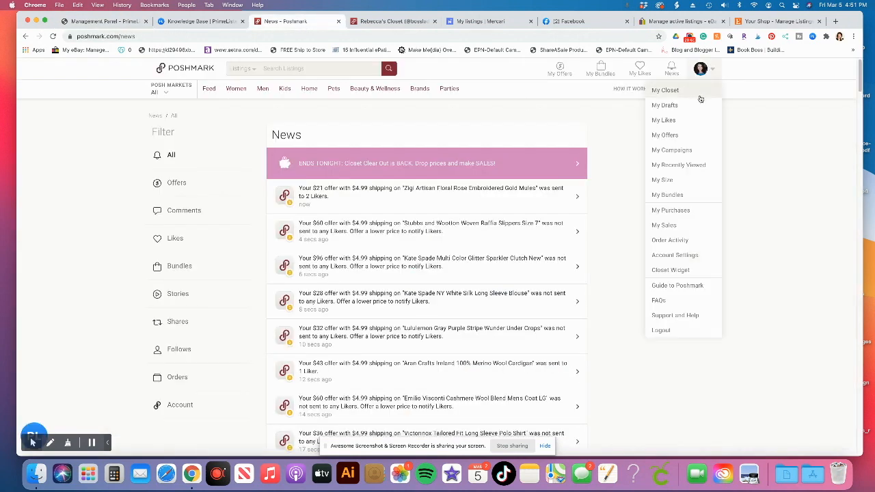
{"action": "left_click", "coordinate": [698, 91]}
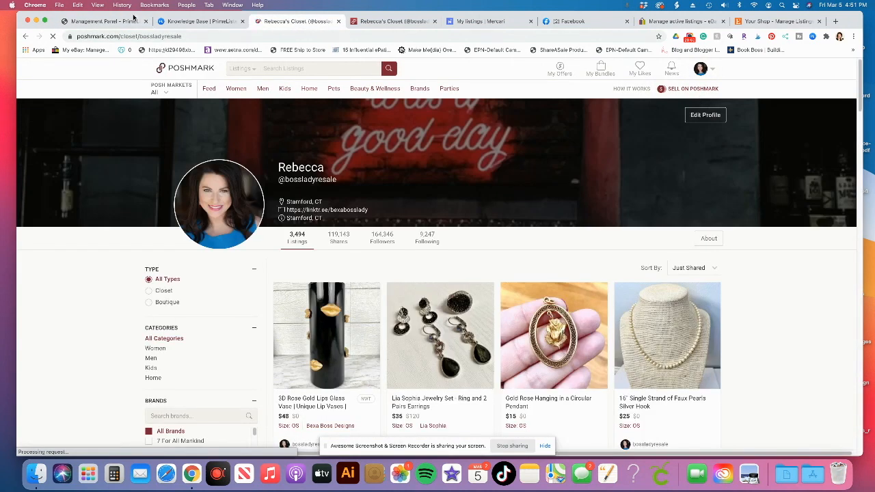
{"action": "left_click", "coordinate": [101, 24]}
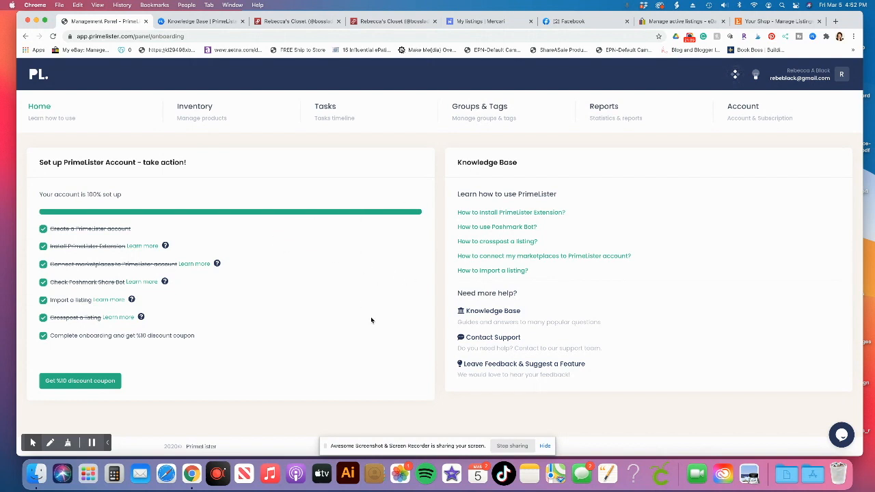
{"action": "left_click", "coordinate": [46, 110]}
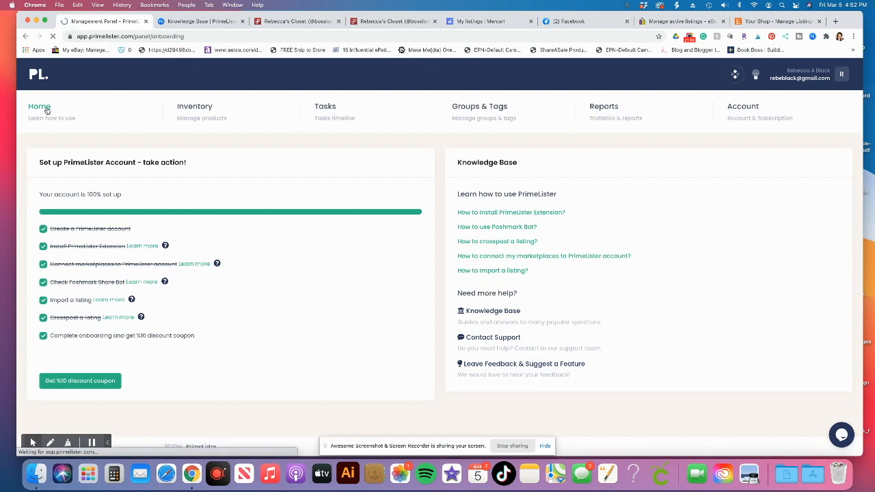